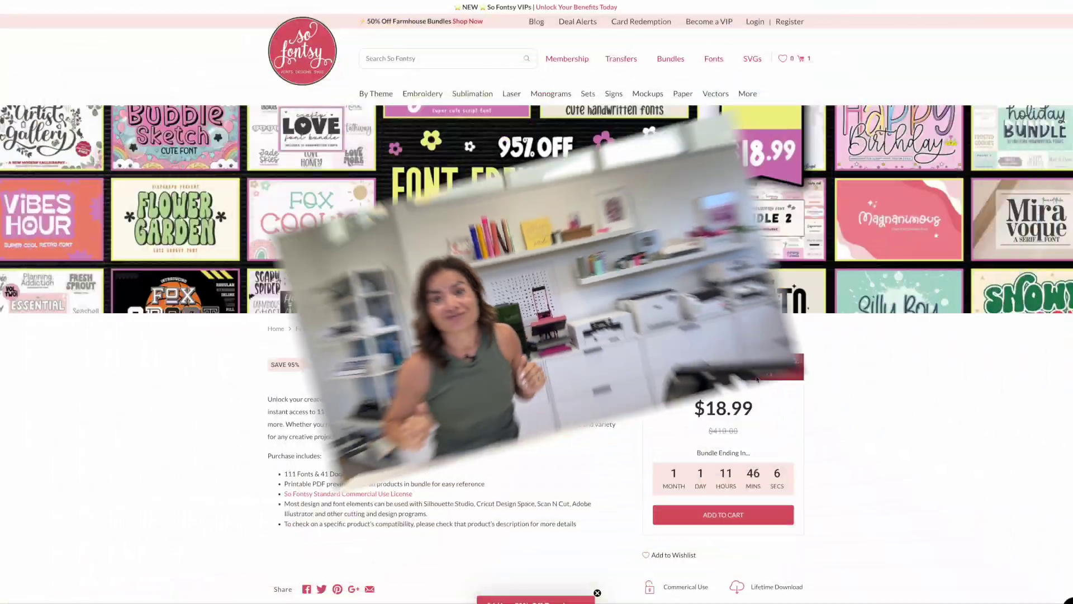
Add the Font Frenzy Bundle to the cart, then add the free gift item.
scroll(757, 379, "down", 7)
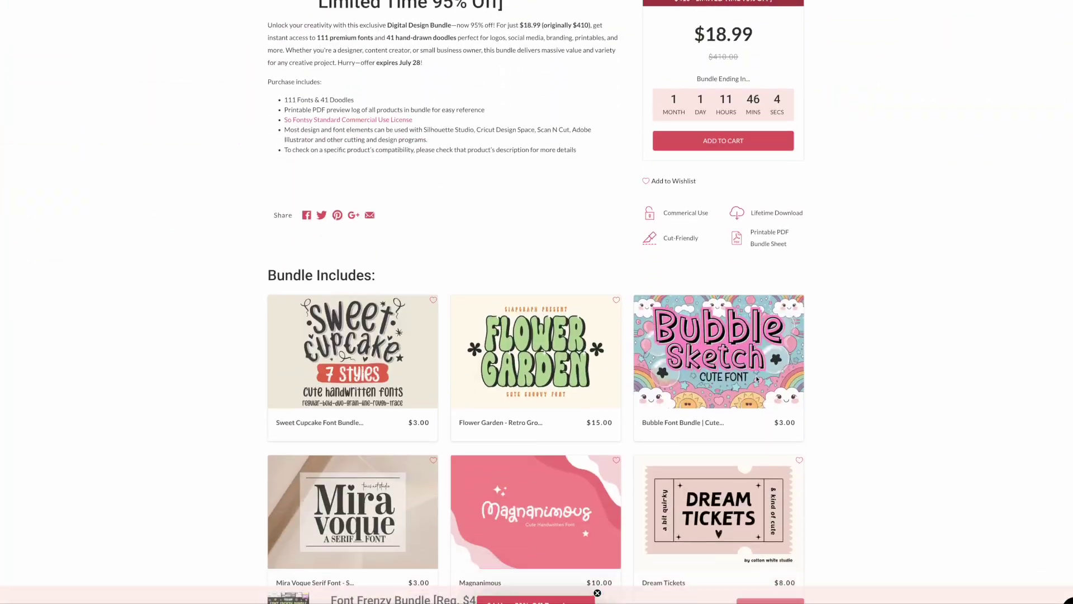
scroll(757, 380, "down", 9)
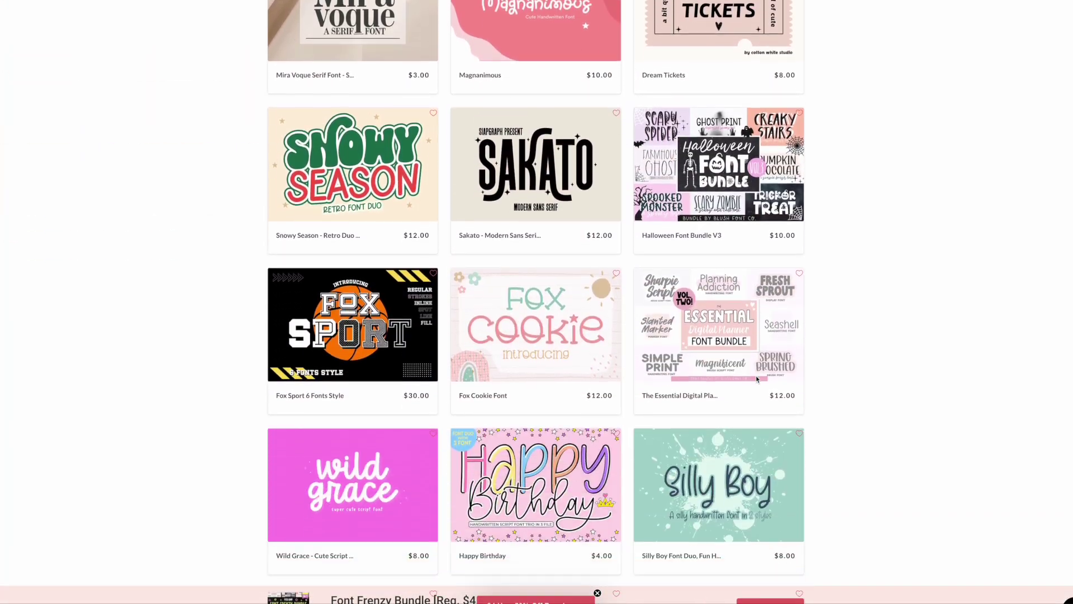
scroll(757, 379, "down", 8)
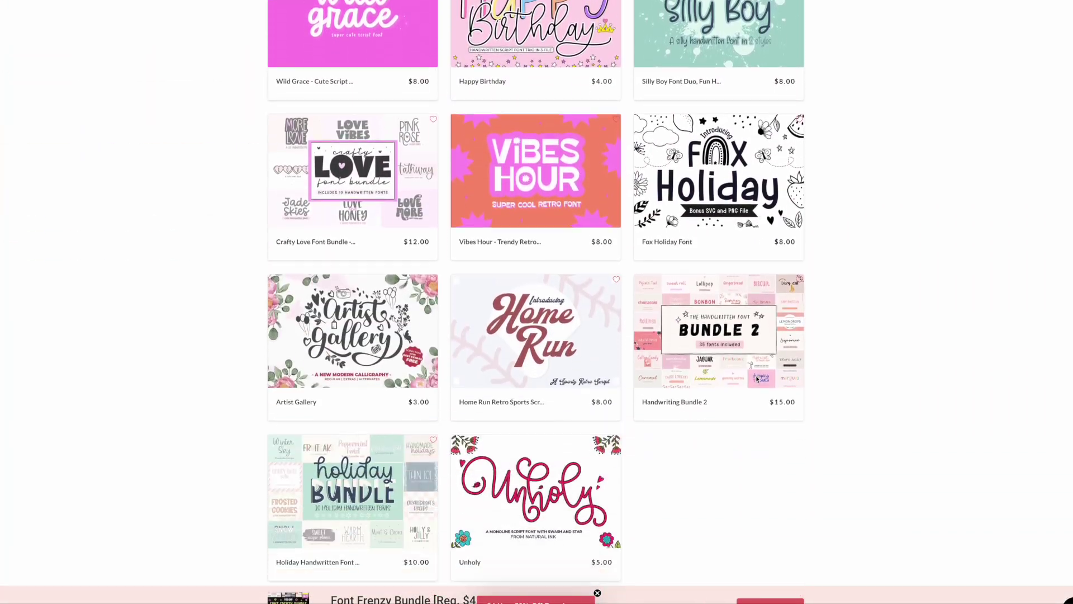
scroll(757, 379, "down", 3)
scroll(757, 380, "up", 3)
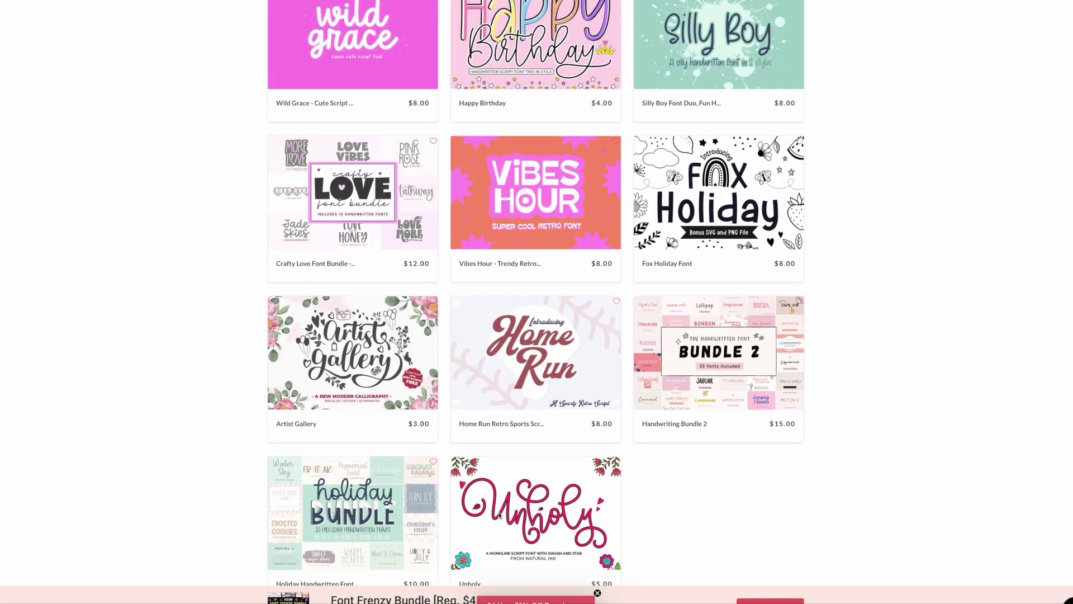
scroll(466, 497, "up", 6)
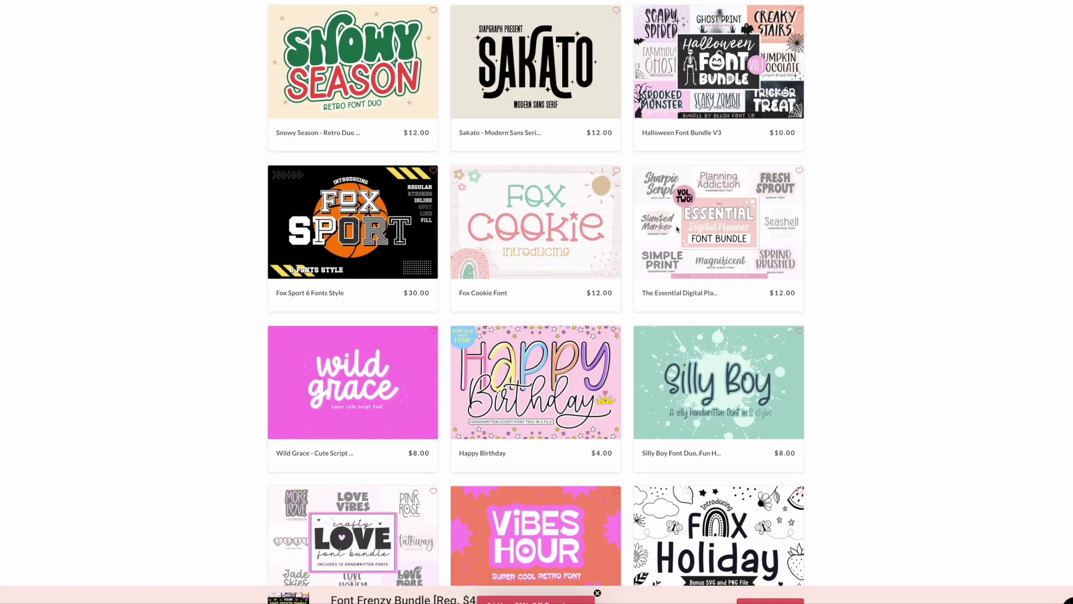
scroll(677, 229, "up", 3)
scroll(674, 264, "up", 10)
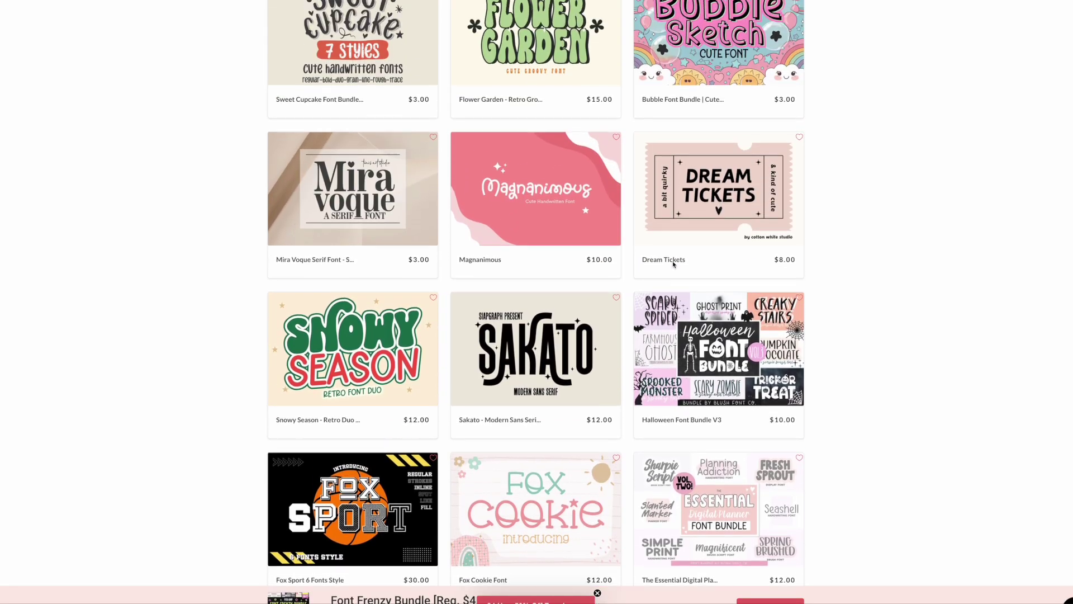
scroll(675, 267, "down", 3)
scroll(675, 266, "down", 7)
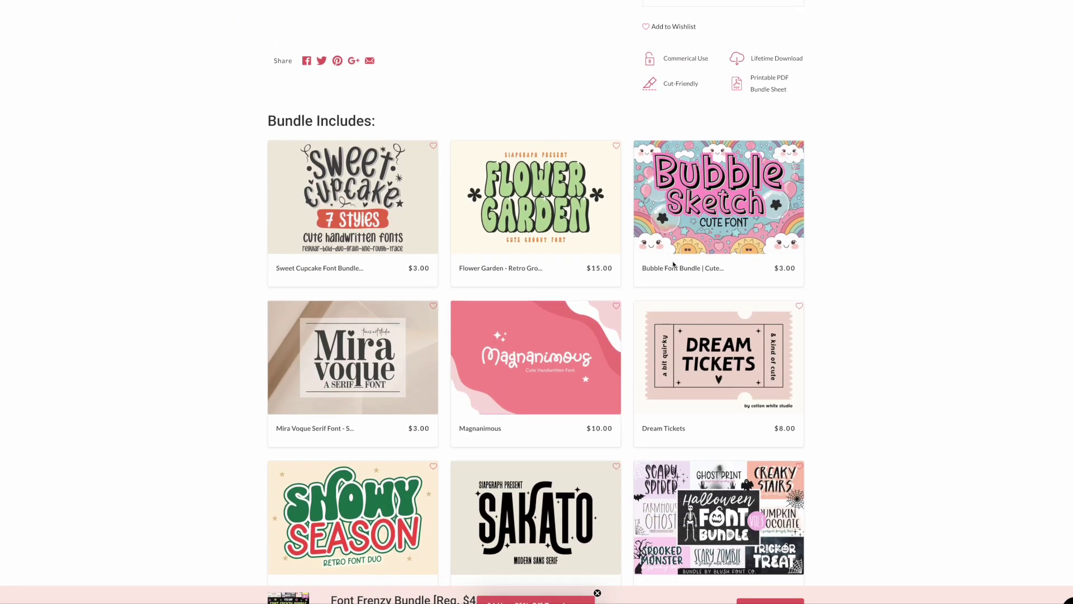
scroll(674, 264, "up", 15)
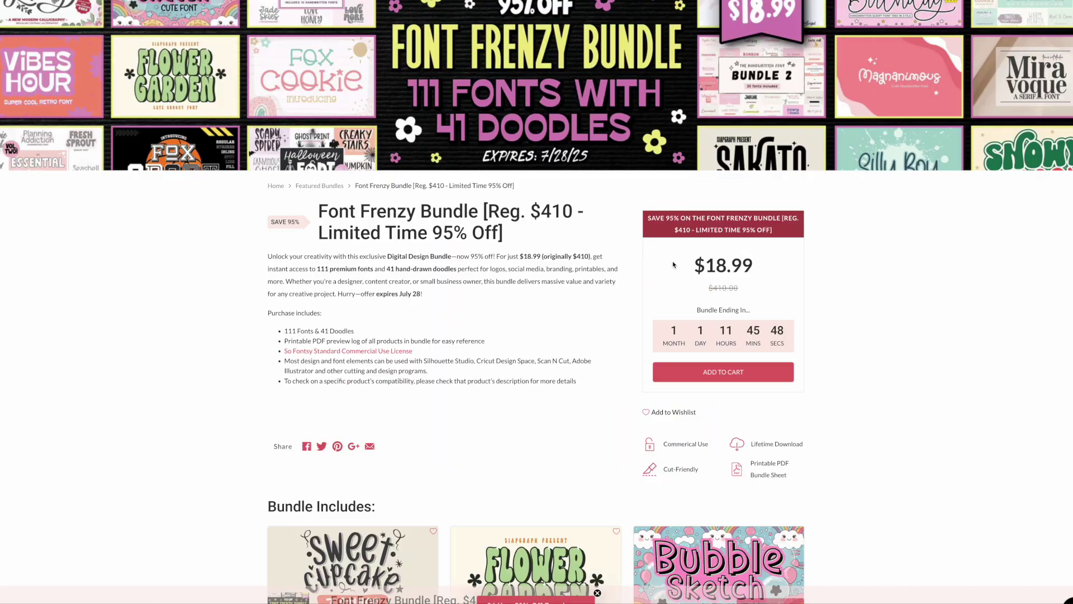
scroll(563, 158, "up", 1)
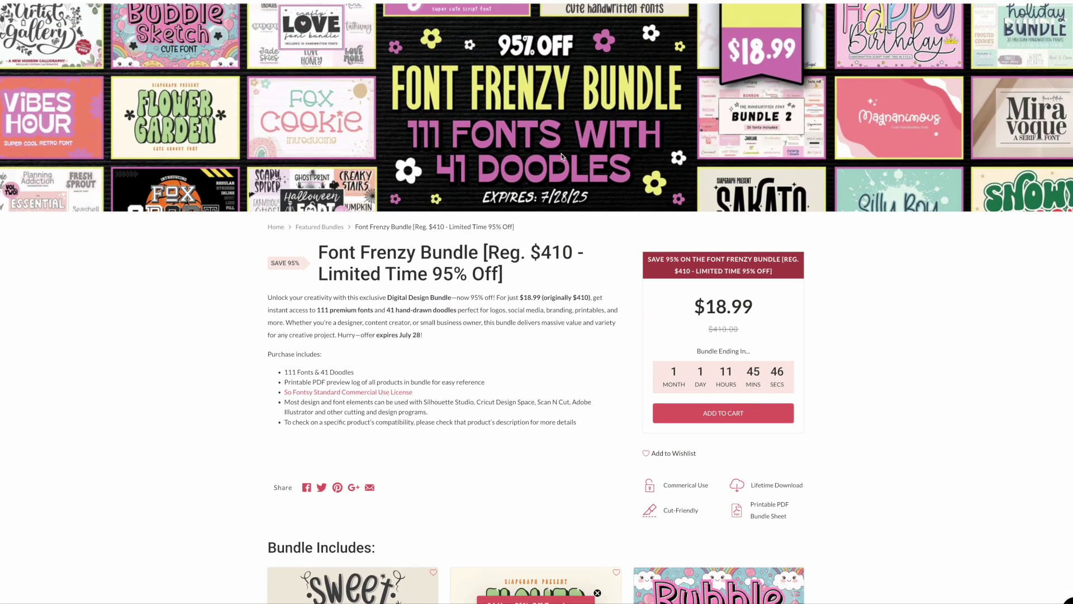
scroll(463, 290, "down", 14)
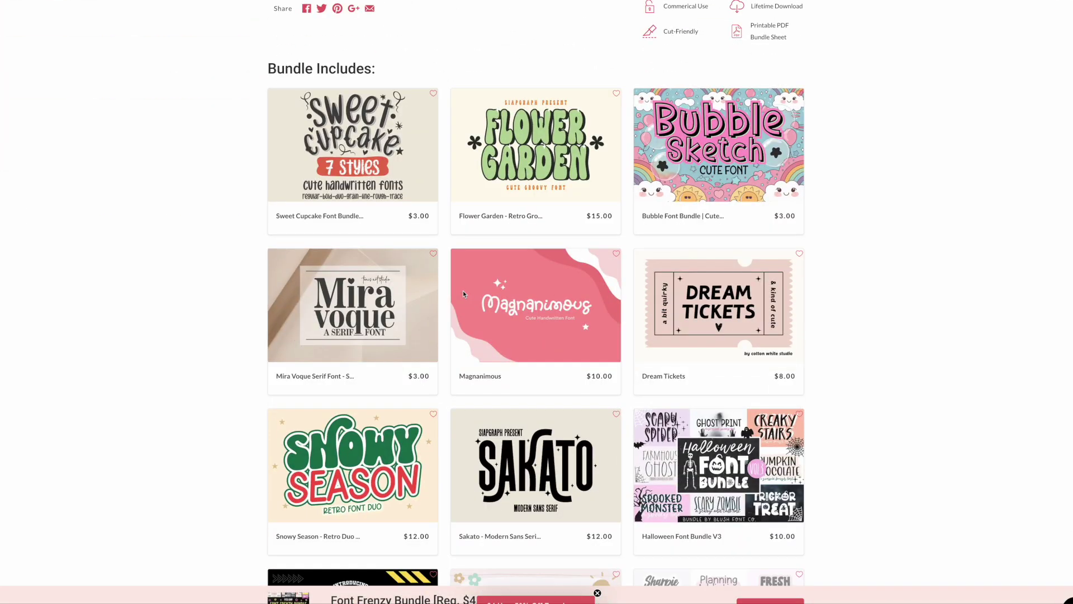
scroll(463, 294, "down", 6)
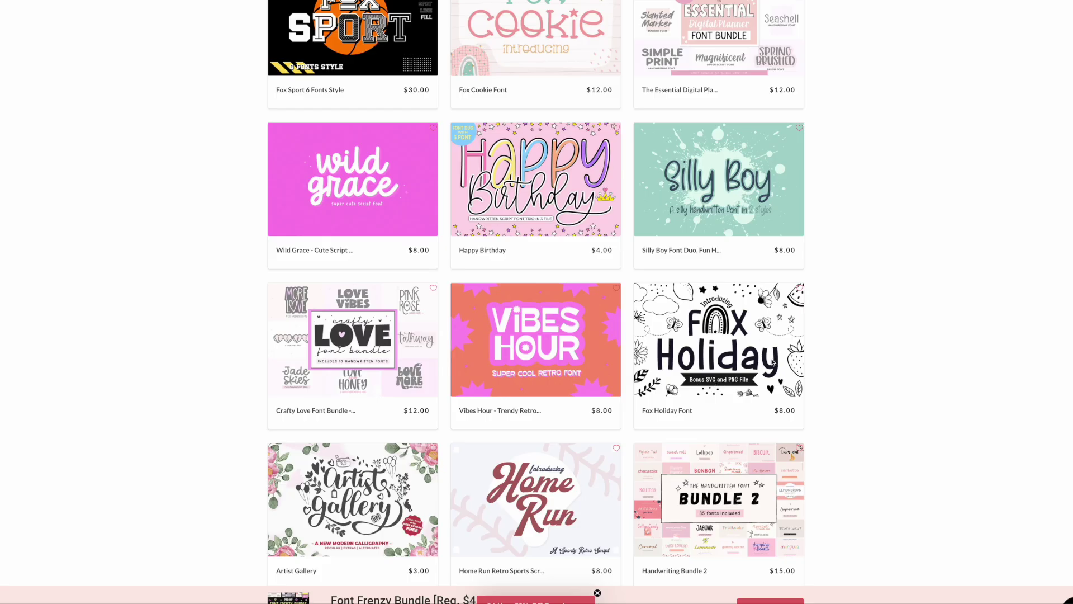
scroll(774, 362, "down", 4)
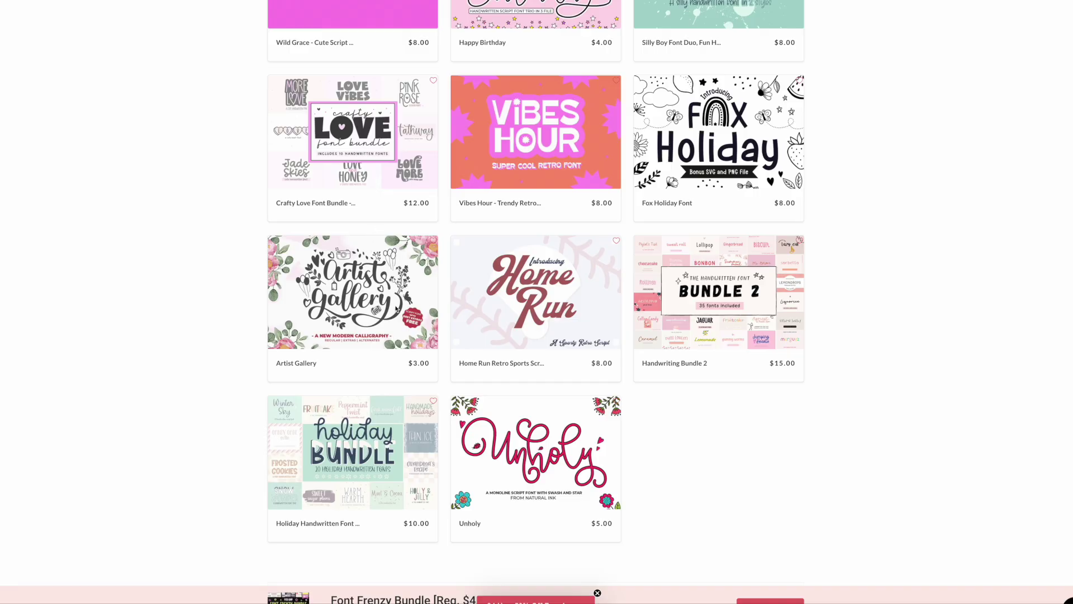
scroll(386, 354, "down", 1)
scroll(386, 354, "up", 15)
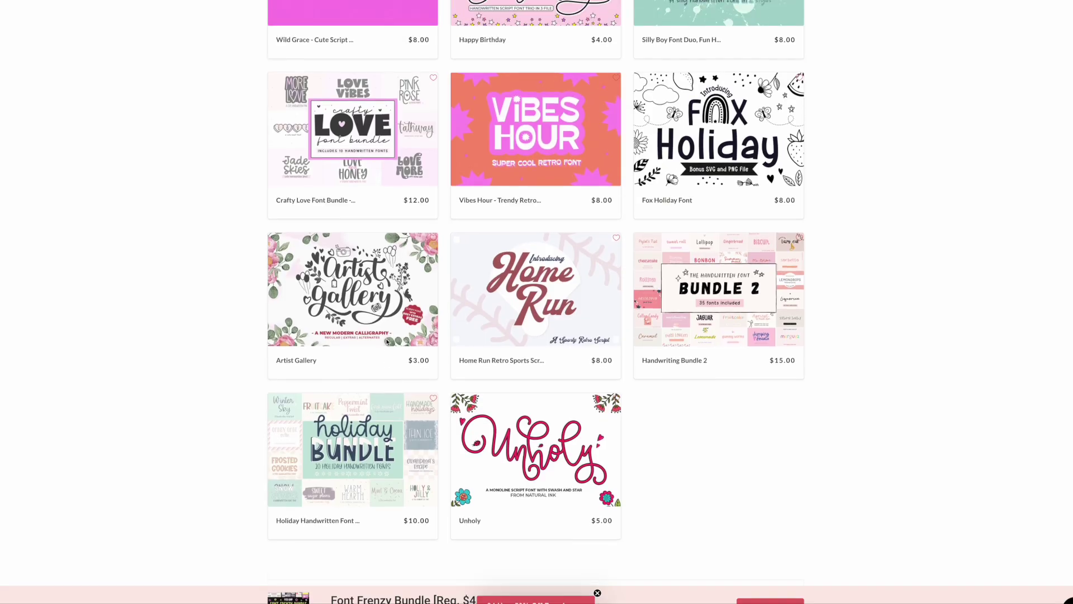
scroll(666, 436, "down", 1)
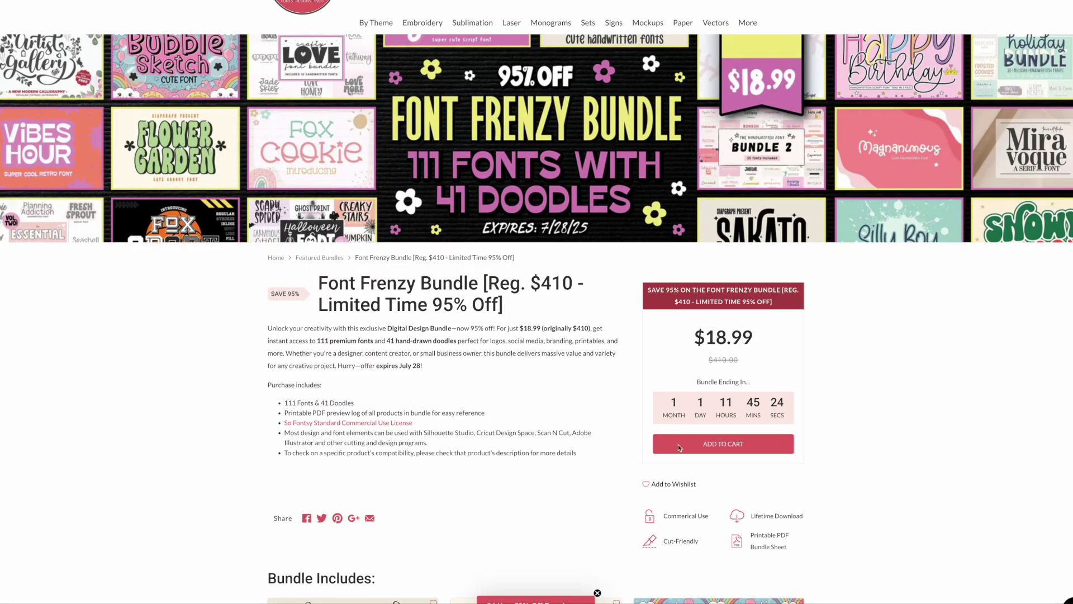
left_click(679, 444)
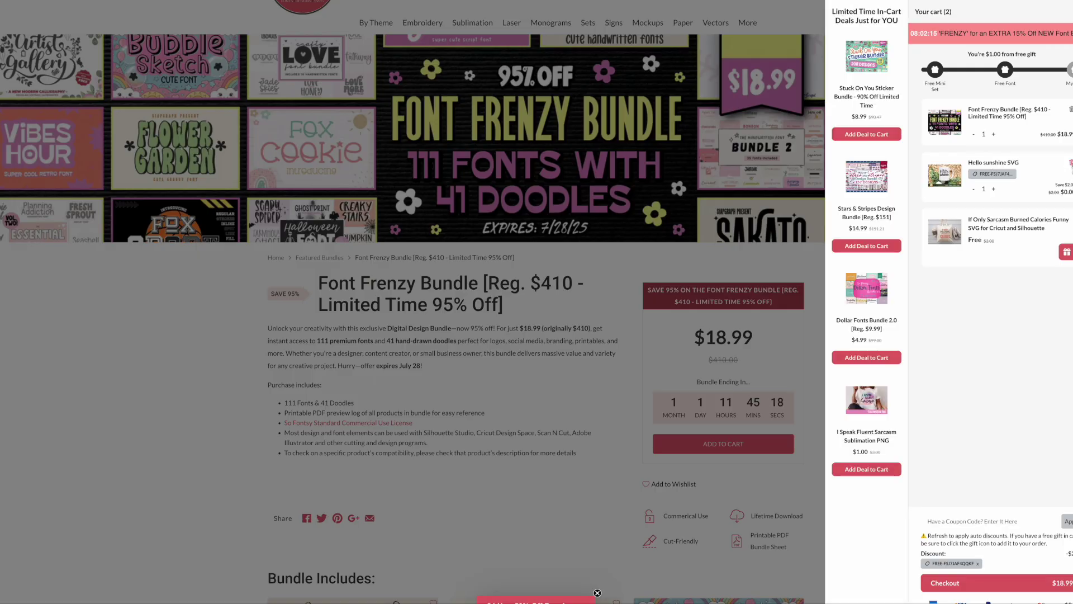
left_click(1067, 196)
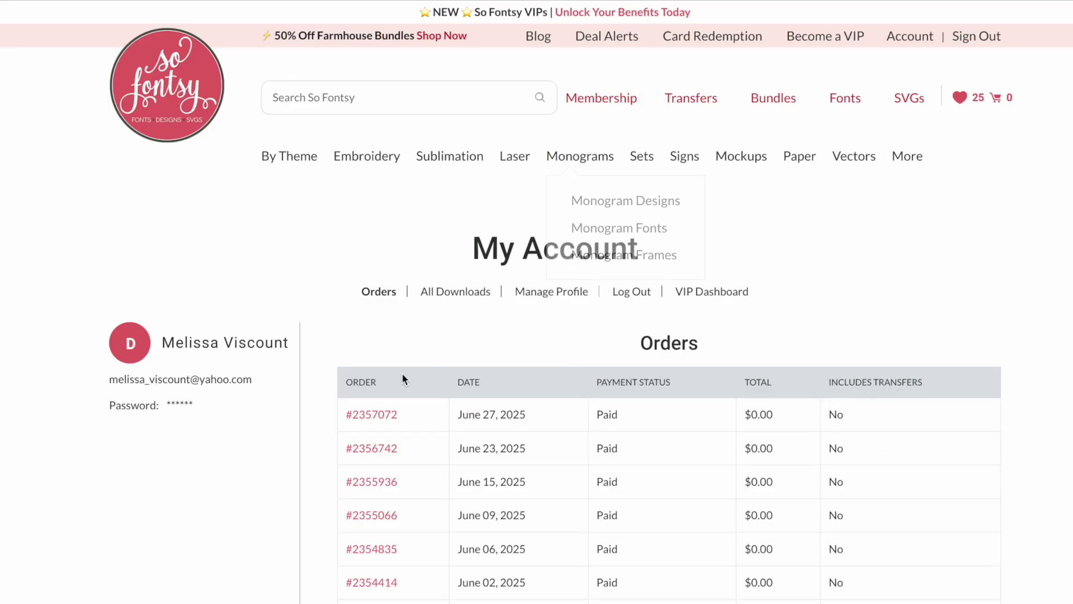
Open the newest order, review the bundle's included fonts, and download the whole Font Frenzy Bundle.
left_click(370, 417)
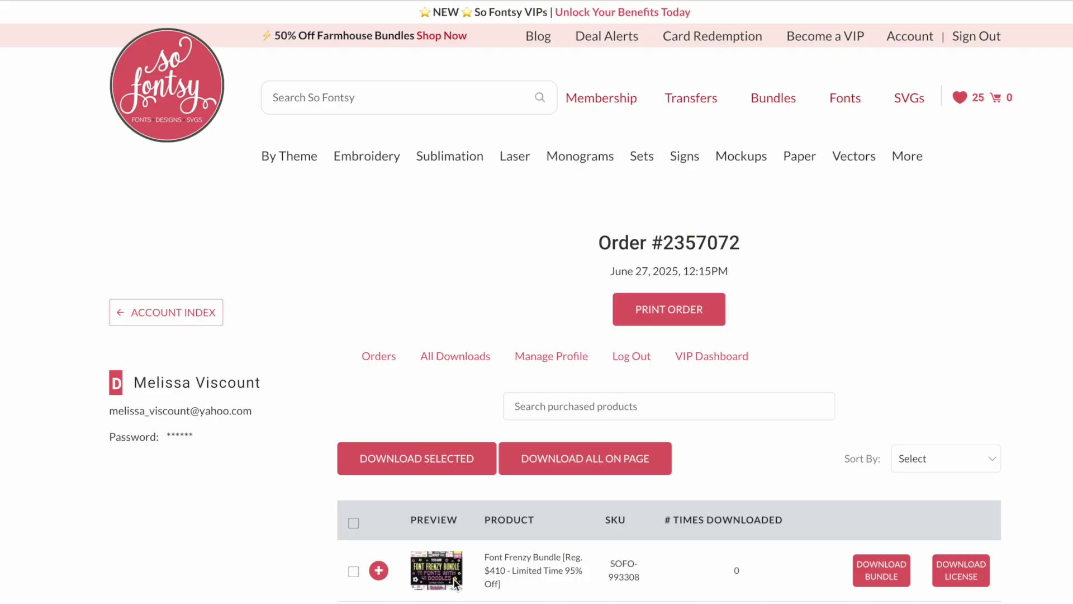
left_click(380, 571)
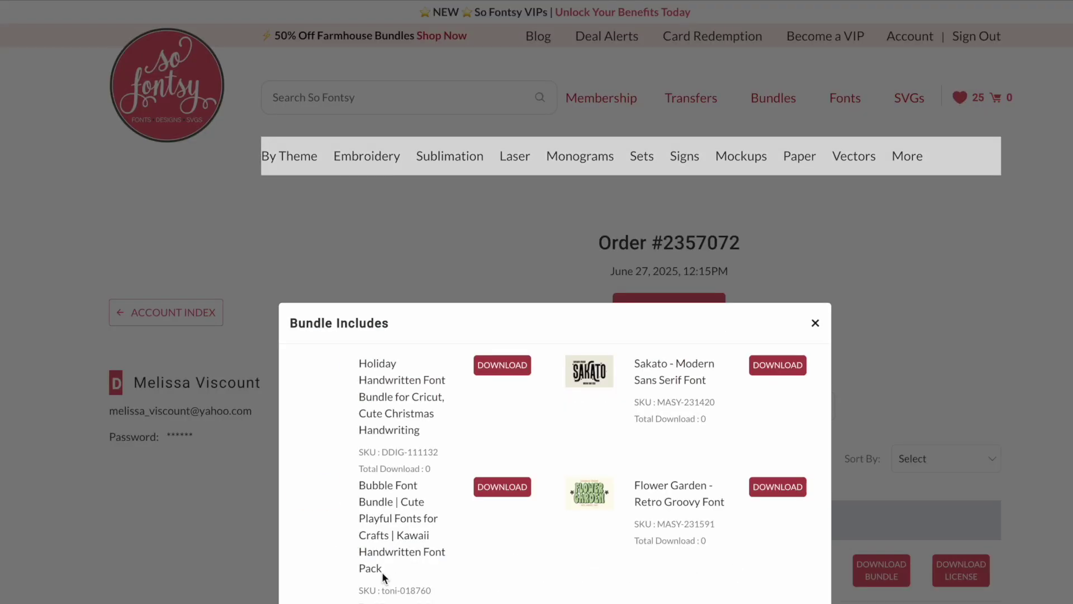
scroll(383, 579, "down", 1)
scroll(384, 579, "down", 10)
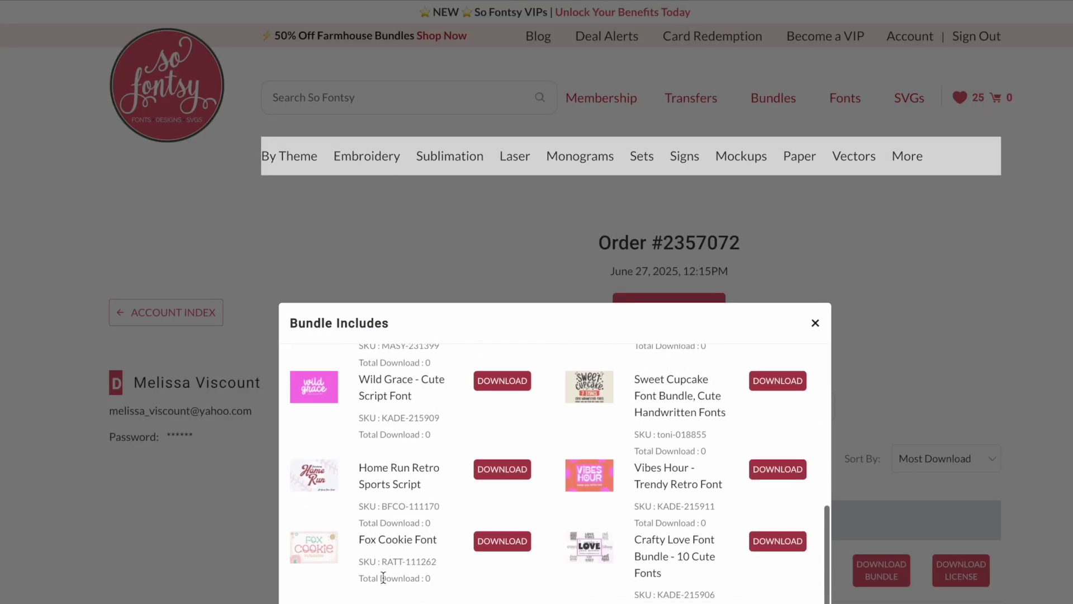
scroll(383, 578, "up", 10)
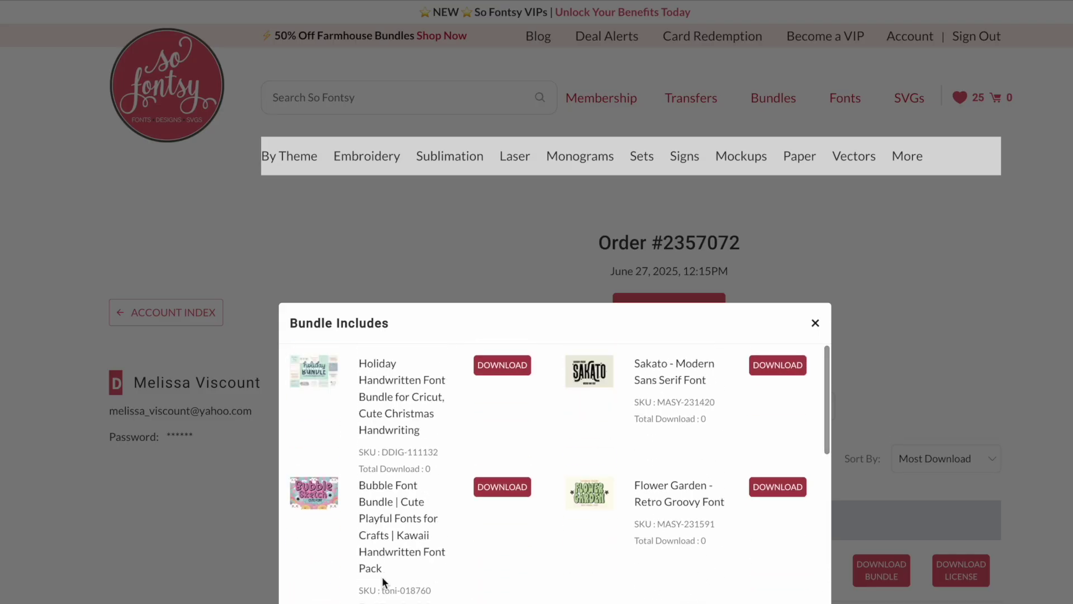
left_click(816, 323)
left_click(882, 570)
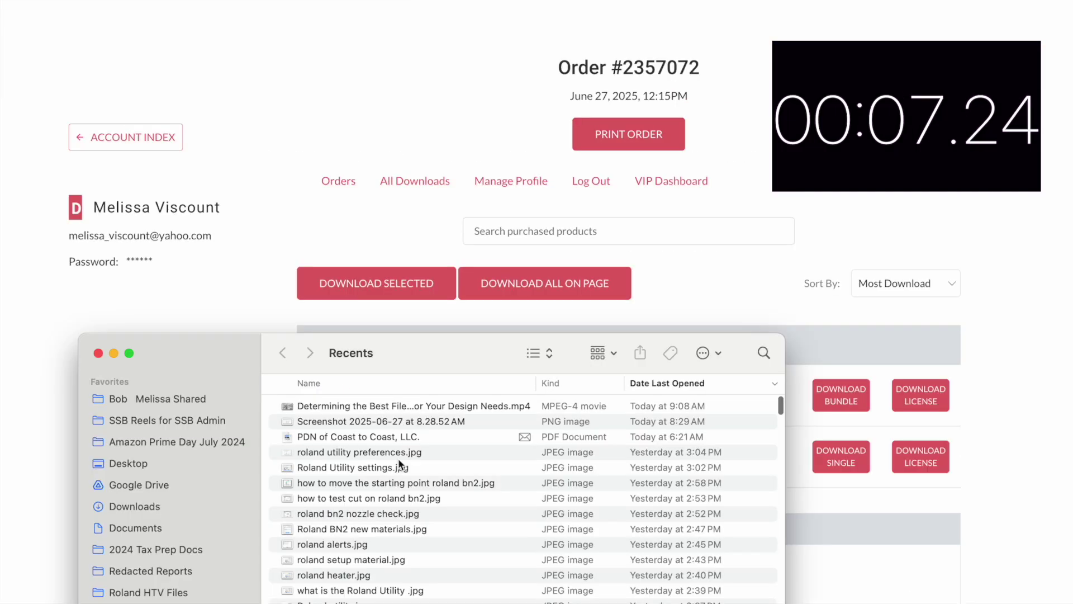
Unzip the Font Frenzy Bundle archive in Downloads and open the extracted folder.
left_click_drag(413, 369, 519, 144)
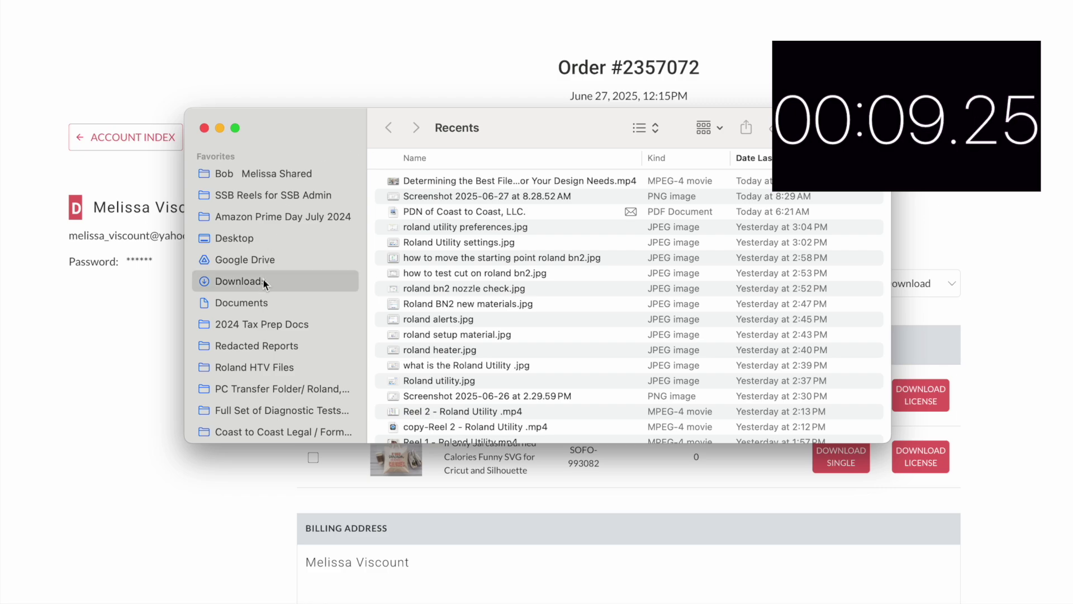
left_click(263, 281)
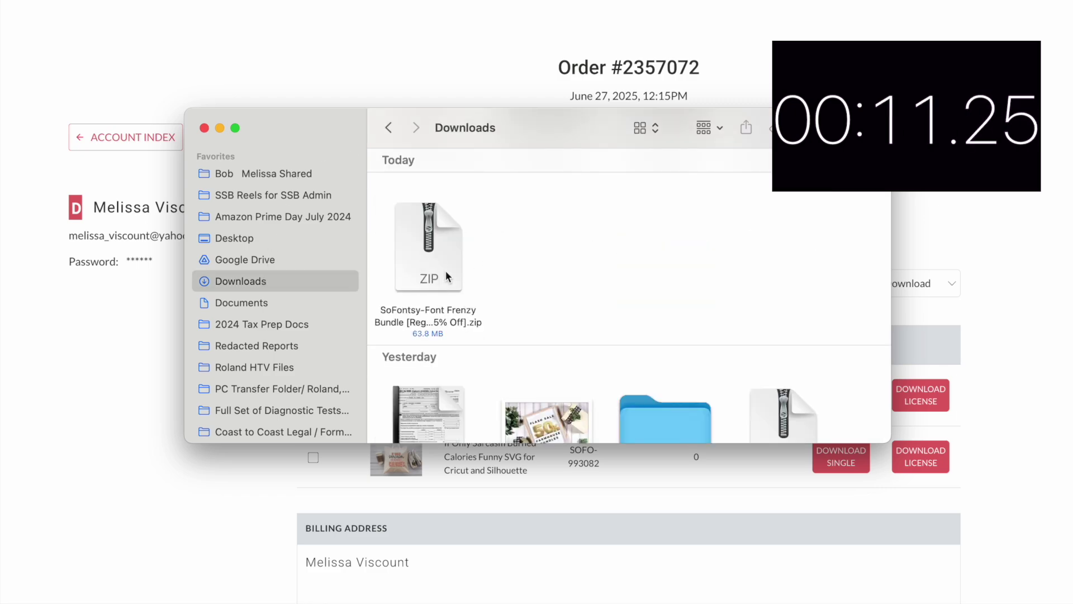
double_click(425, 257)
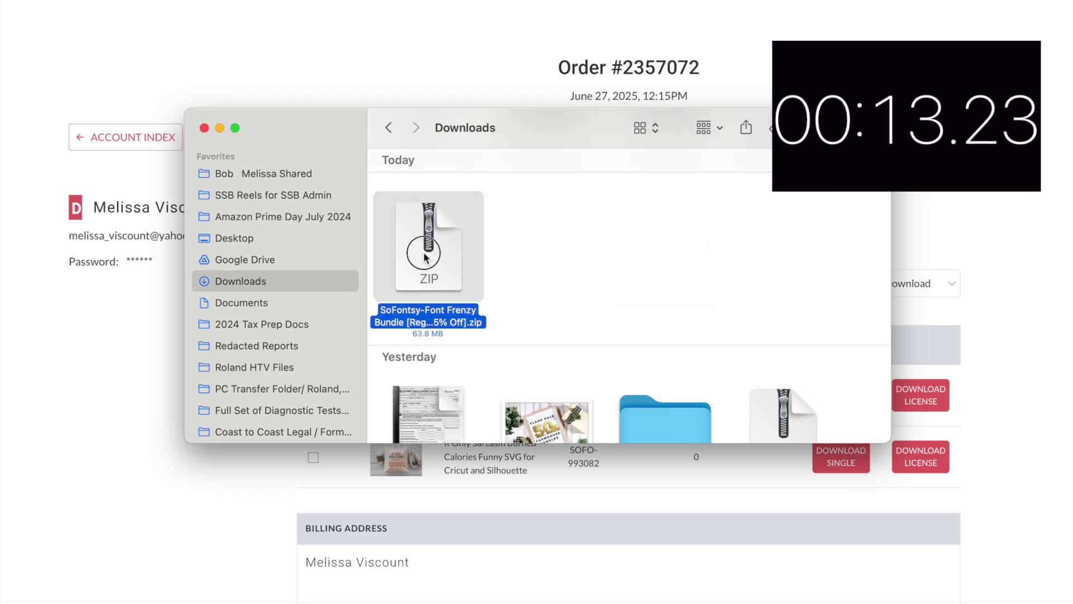
double_click(430, 257)
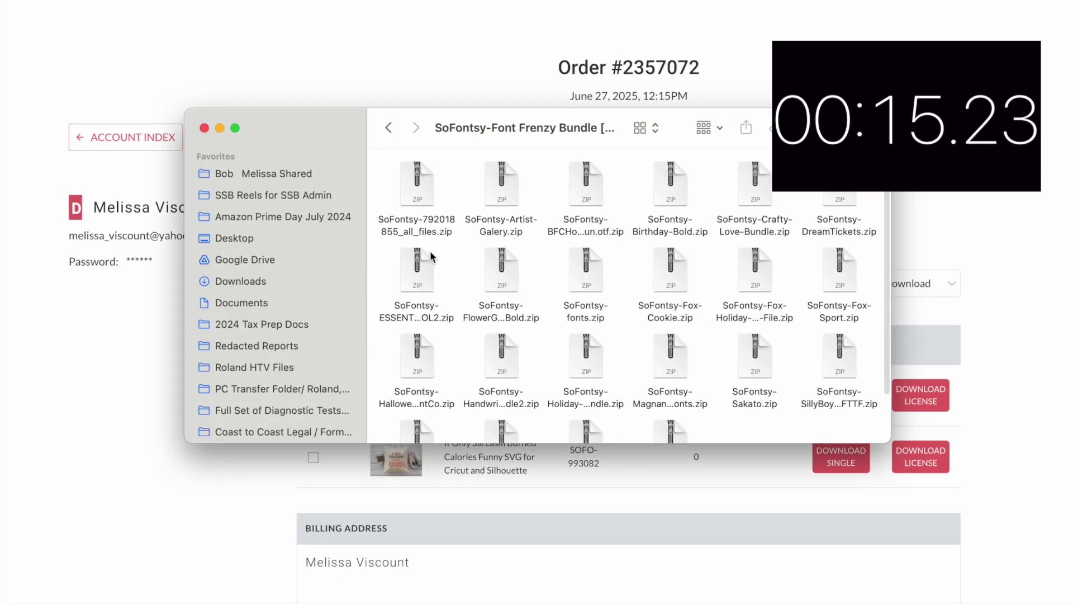
Select all 22 font ZIP files and extract them with Archive Utility.
left_click_drag(890, 441, 1040, 603)
left_click_drag(391, 163, 906, 540)
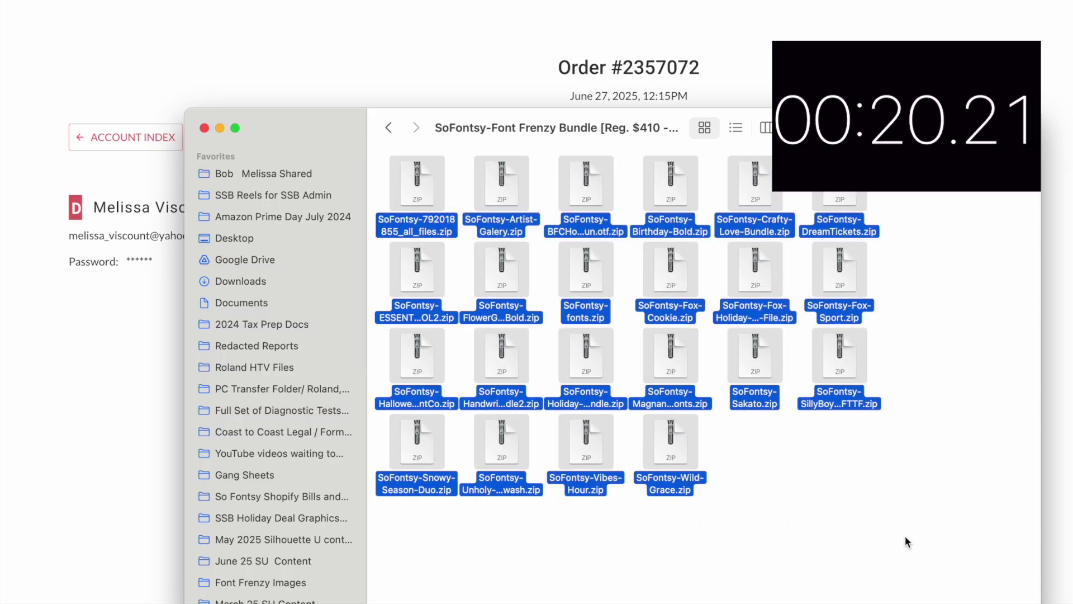
right_click(676, 186)
mouse_move(691, 229)
left_click(1001, 229)
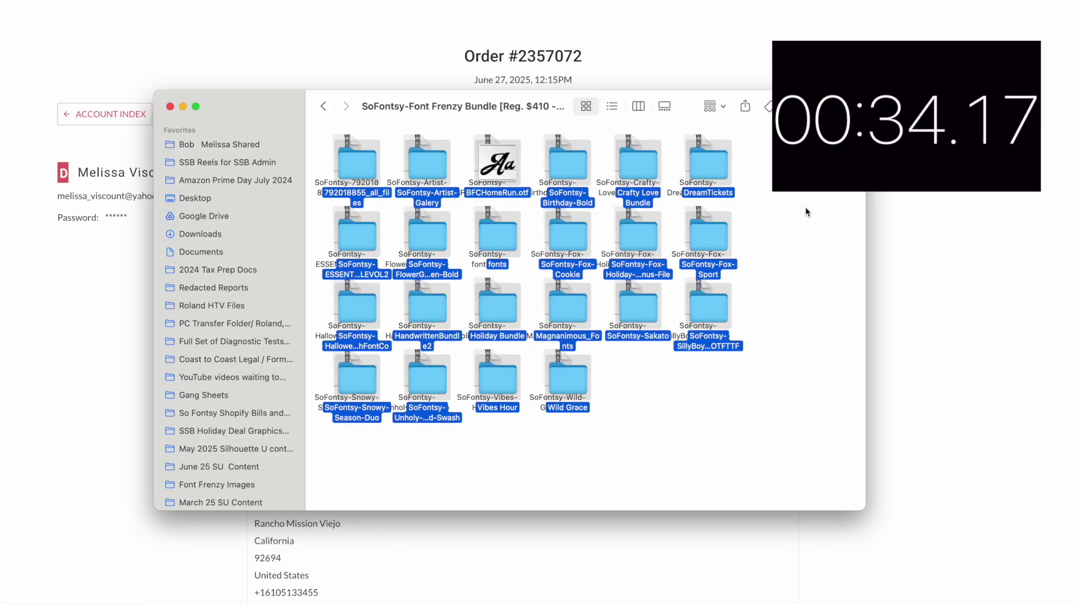
Clean up the bundle folder's icons by Kind and switch it to List view.
left_click(951, 247)
right_click(953, 252)
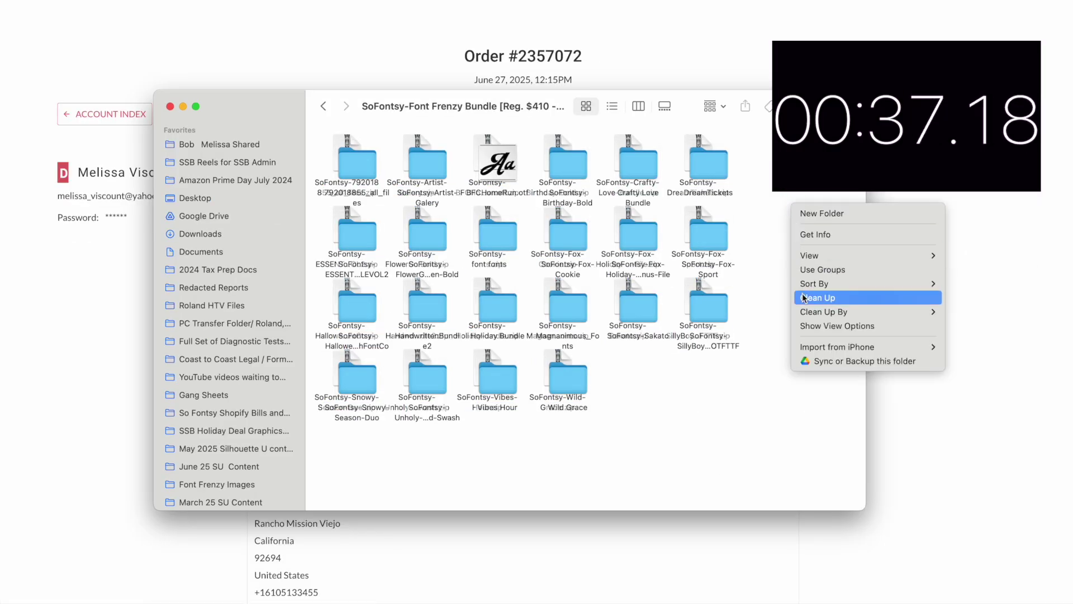
mouse_move(816, 312)
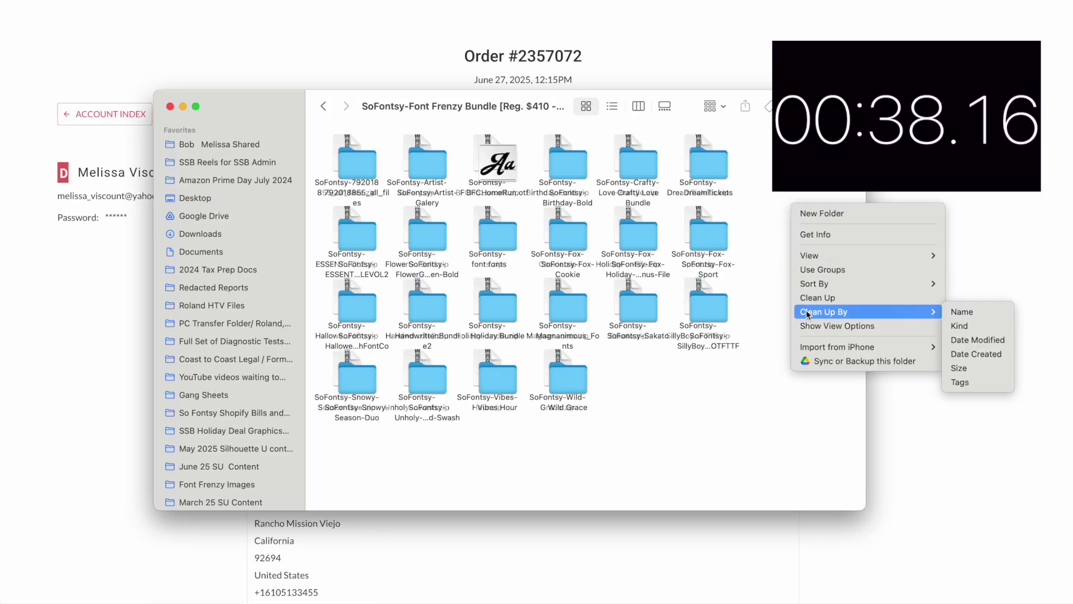
left_click(970, 323)
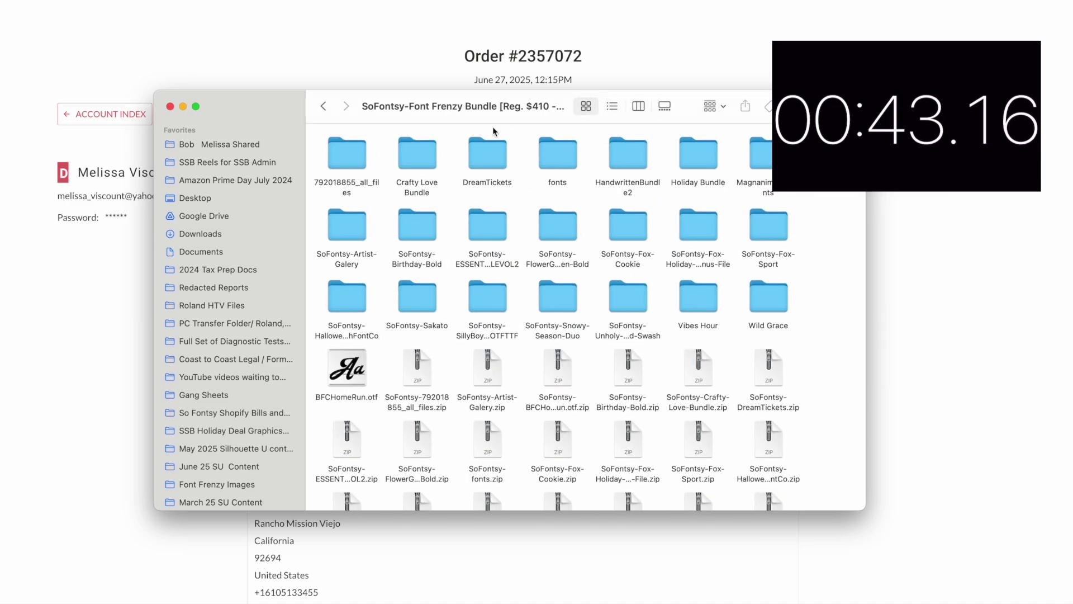
left_click(613, 111)
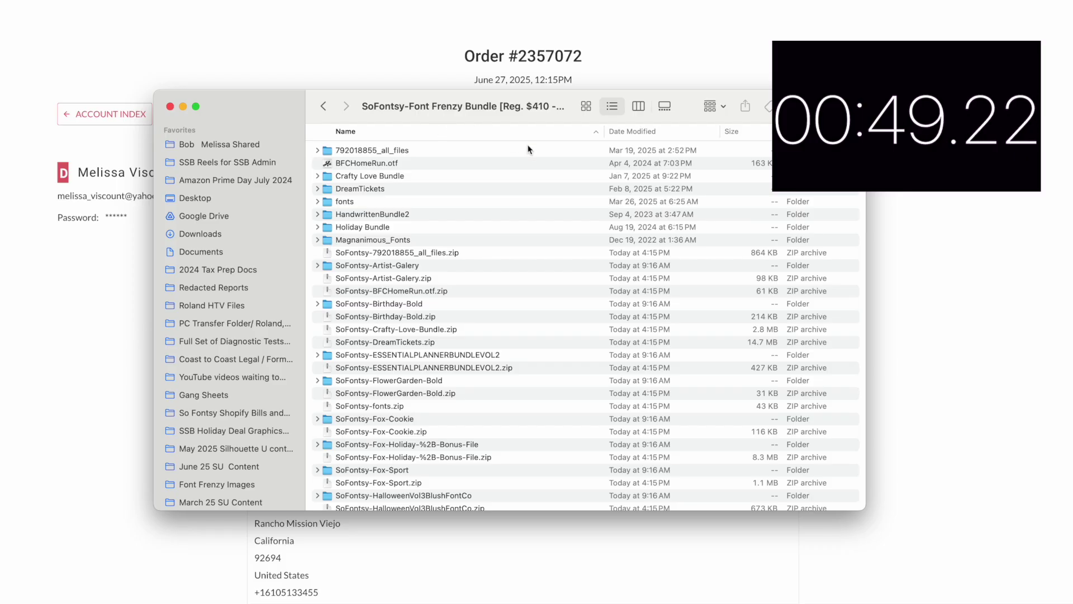
Sort the list by Kind and select every folder from 792018855_all_files through Wild Grace.
left_click(794, 131)
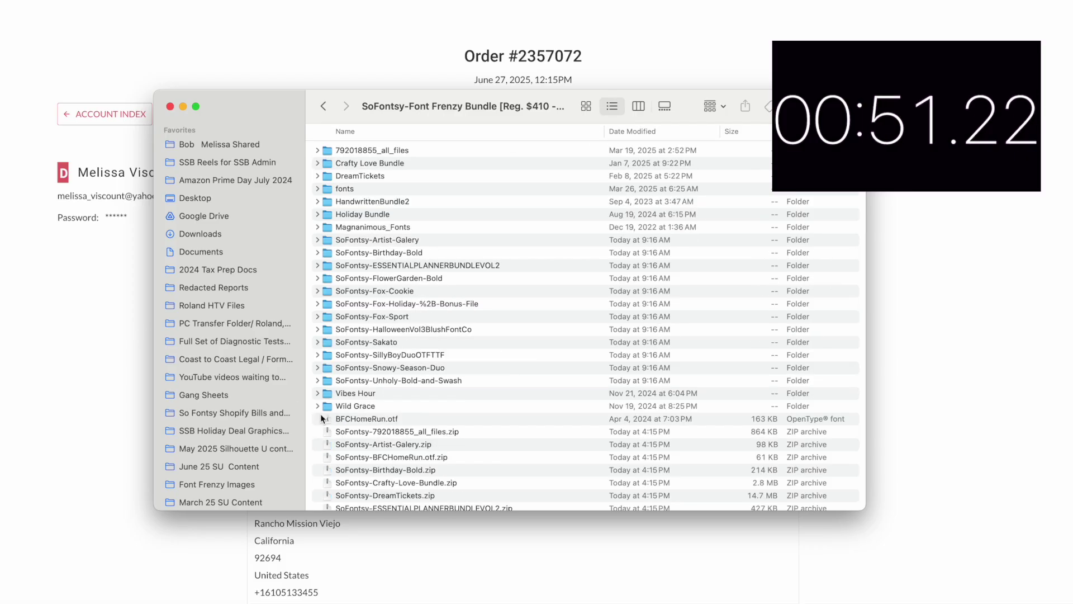
left_click(343, 407)
left_click(434, 150)
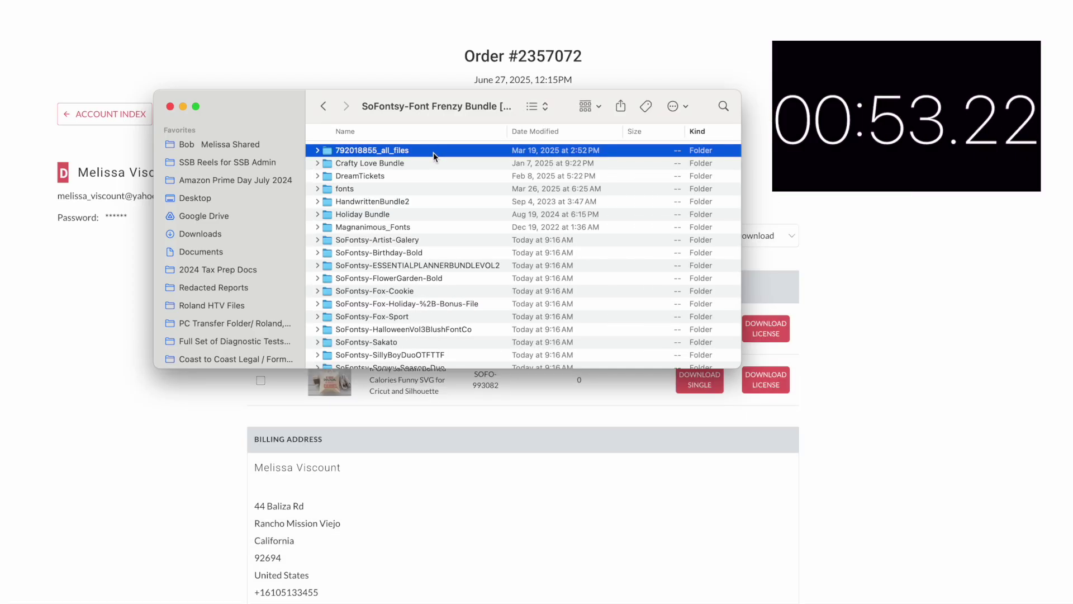
scroll(431, 215, "down", 2)
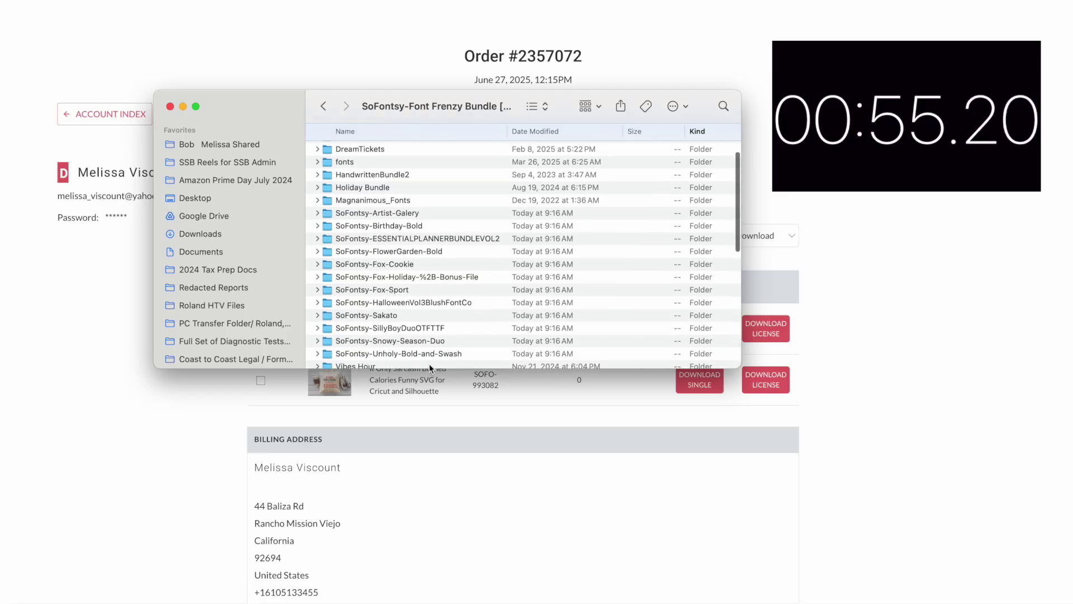
left_click_drag(430, 366, 430, 479)
scroll(431, 478, "up", 2)
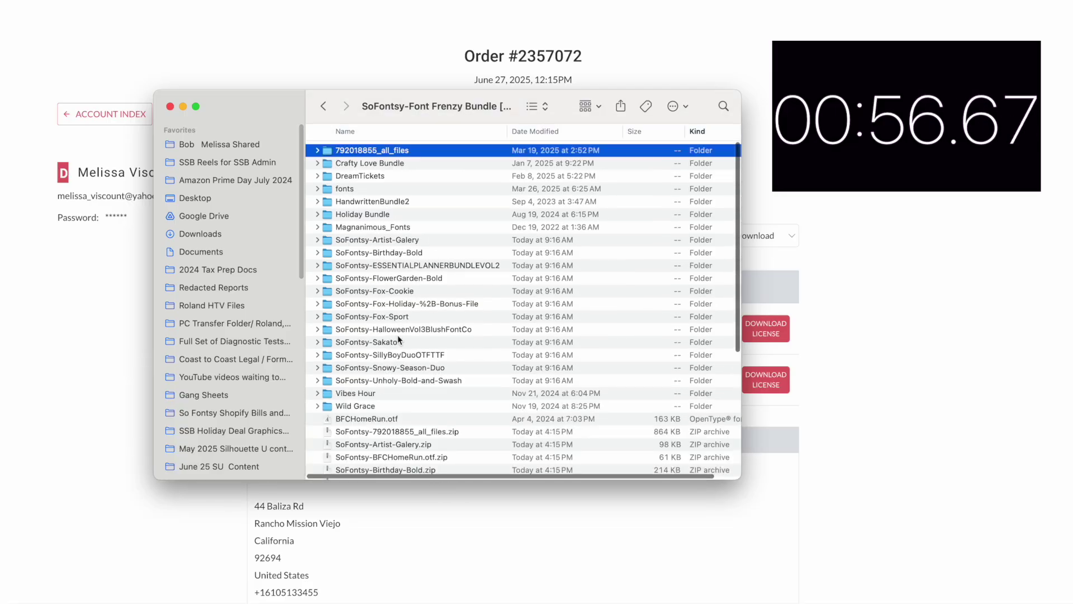
left_click(367, 406, "shift")
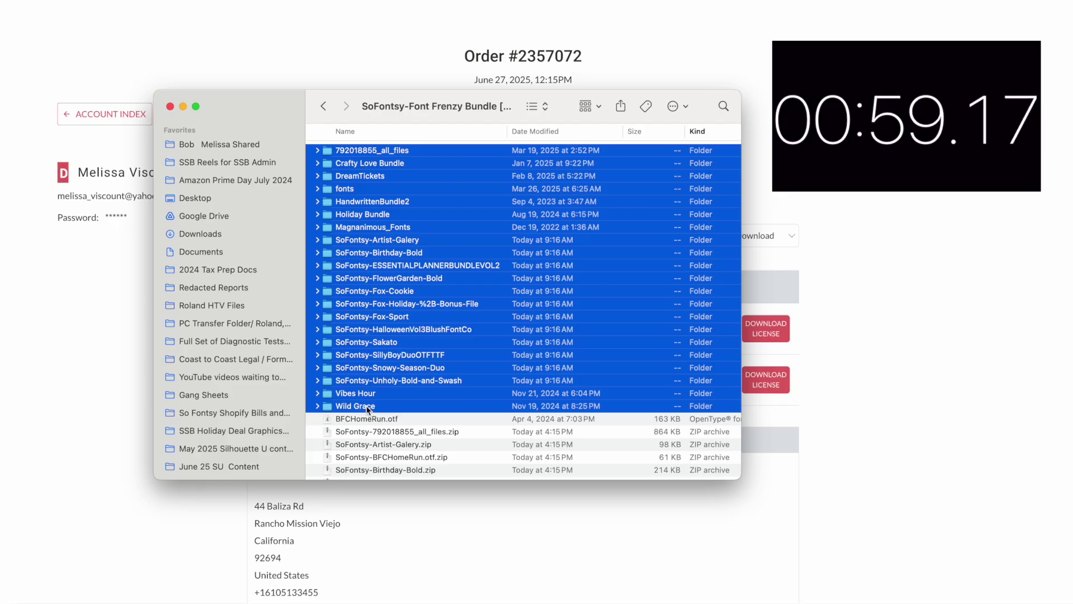
Expand all the selected folders to reveal their font files and start a search.
key("shift+Down")
key("shift+Up")
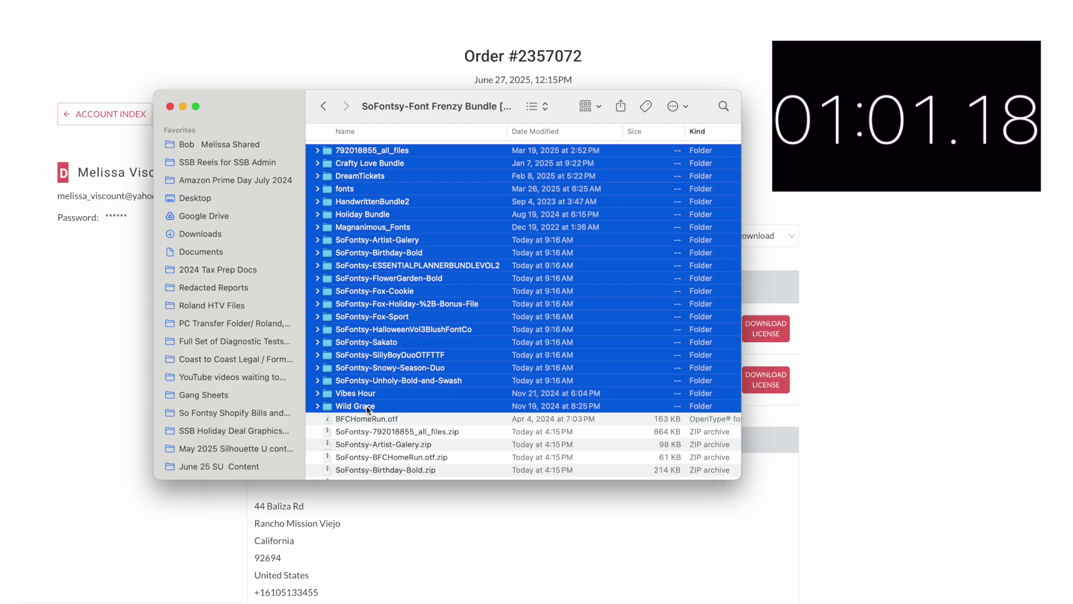
key("Right")
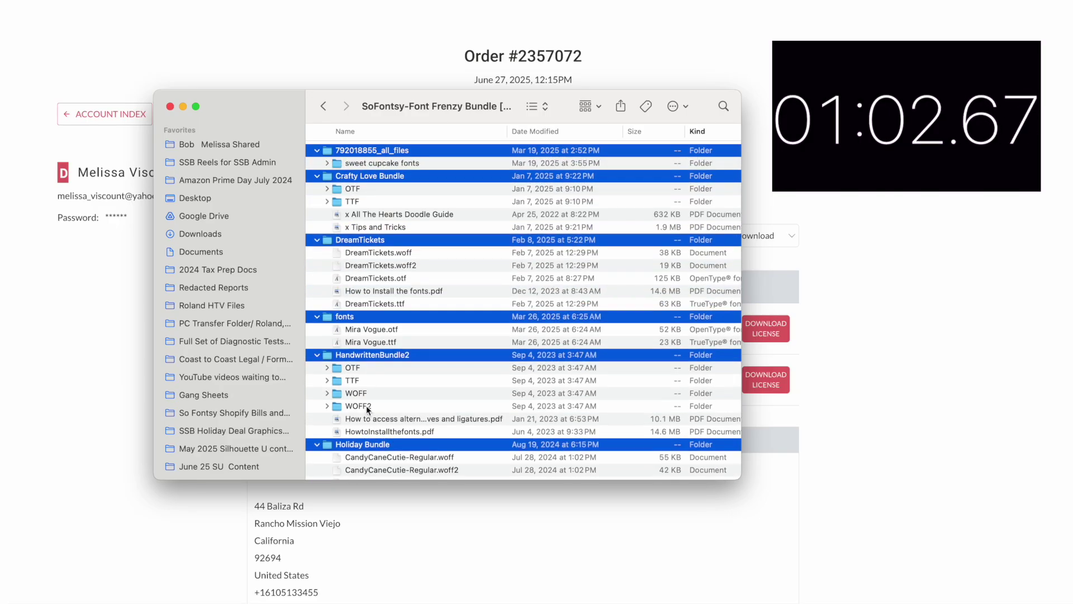
left_click(406, 303)
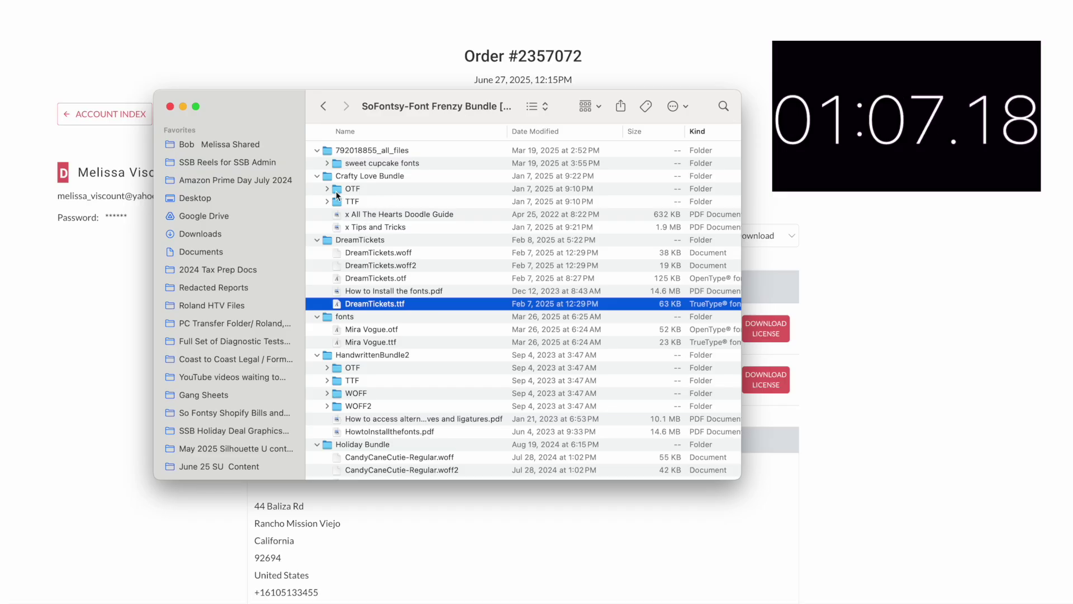
key("super+f")
Search the bundle folder for '.otf' files.
type(".otf")
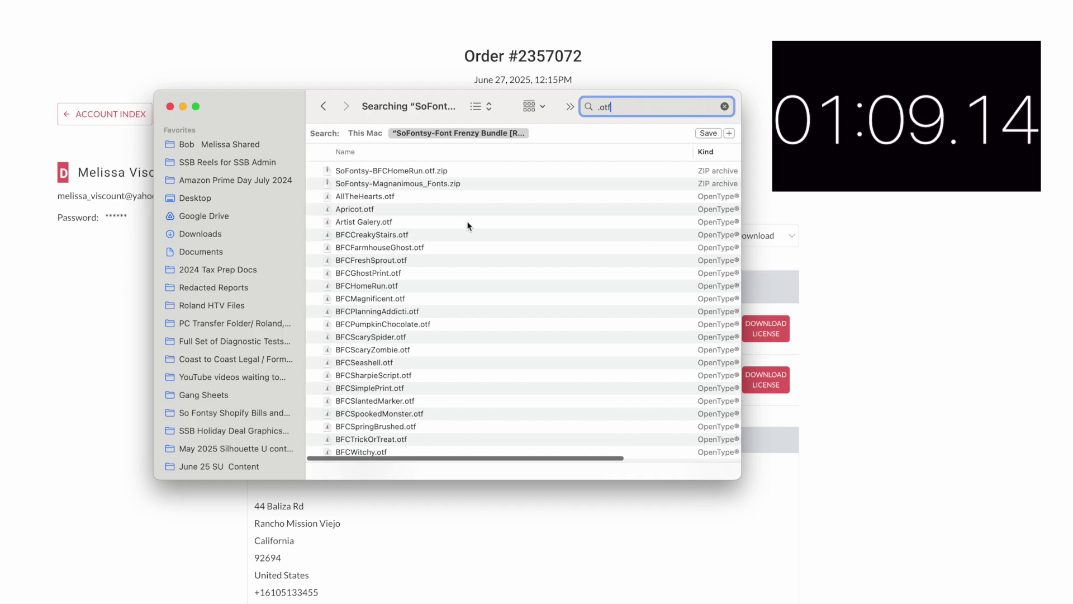
scroll(555, 245, "down", 5)
scroll(556, 245, "down", 5)
scroll(556, 245, "up", 10)
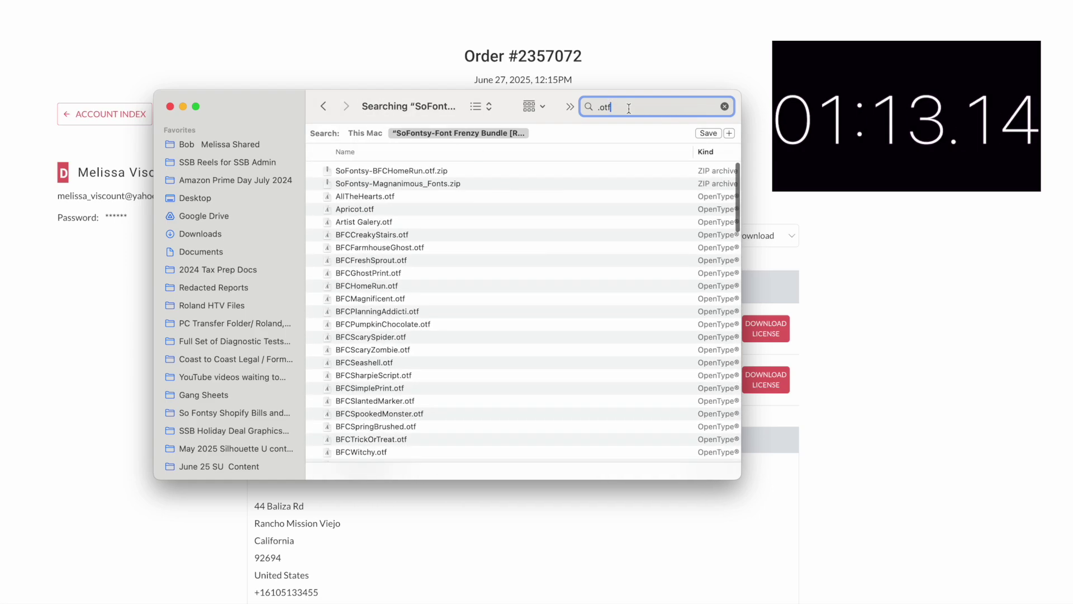
Select all 119 results from AllTheHearts.otf to ZebraBaby.otf and bring up Open With.
left_click(395, 196)
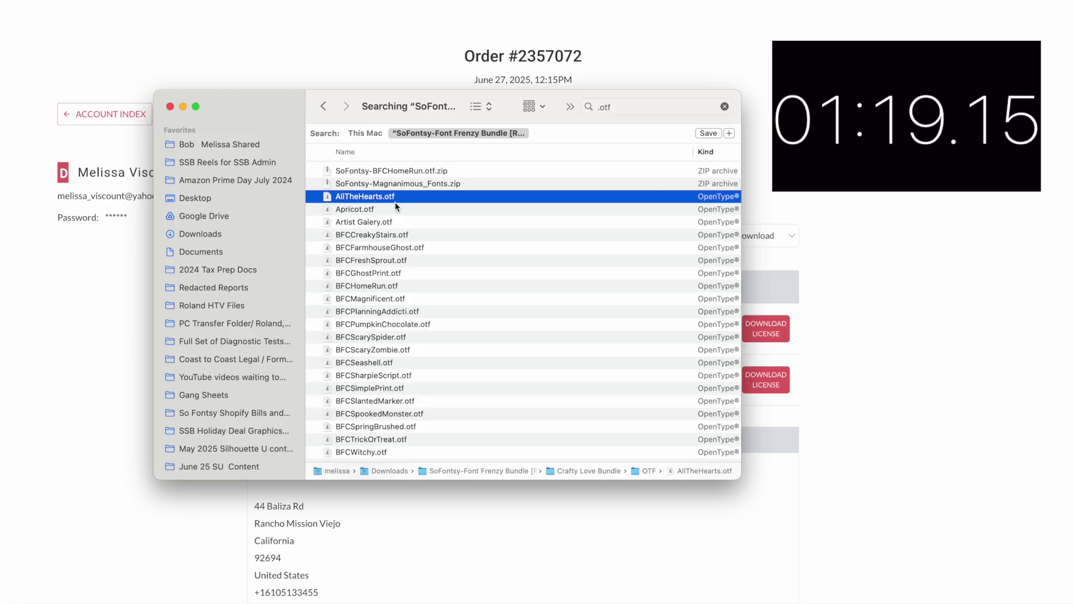
scroll(400, 235, "down", 15)
scroll(400, 236, "down", 15)
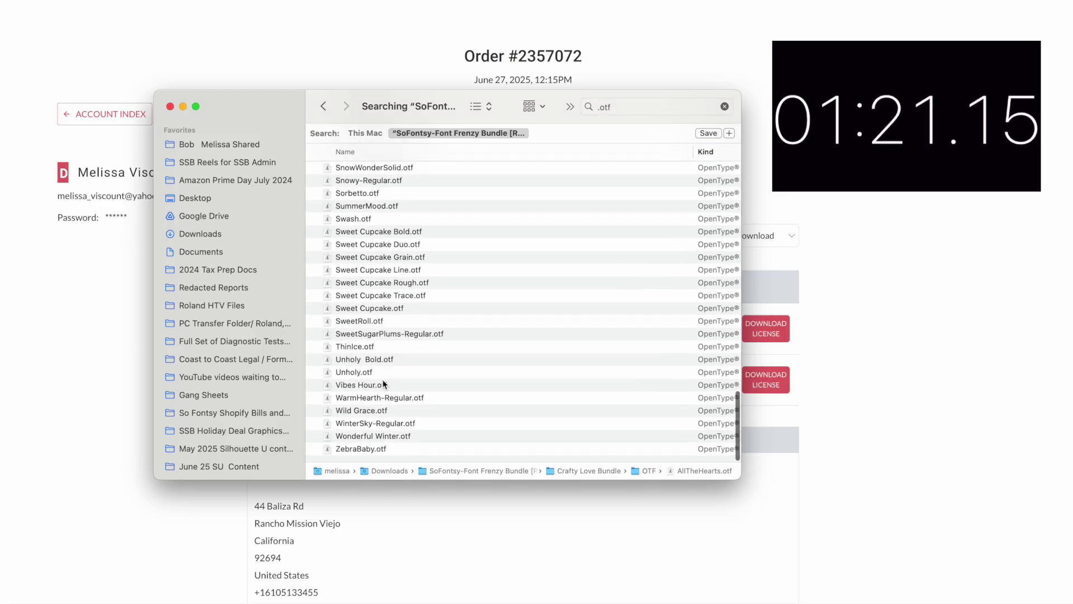
left_click(367, 449, "shift")
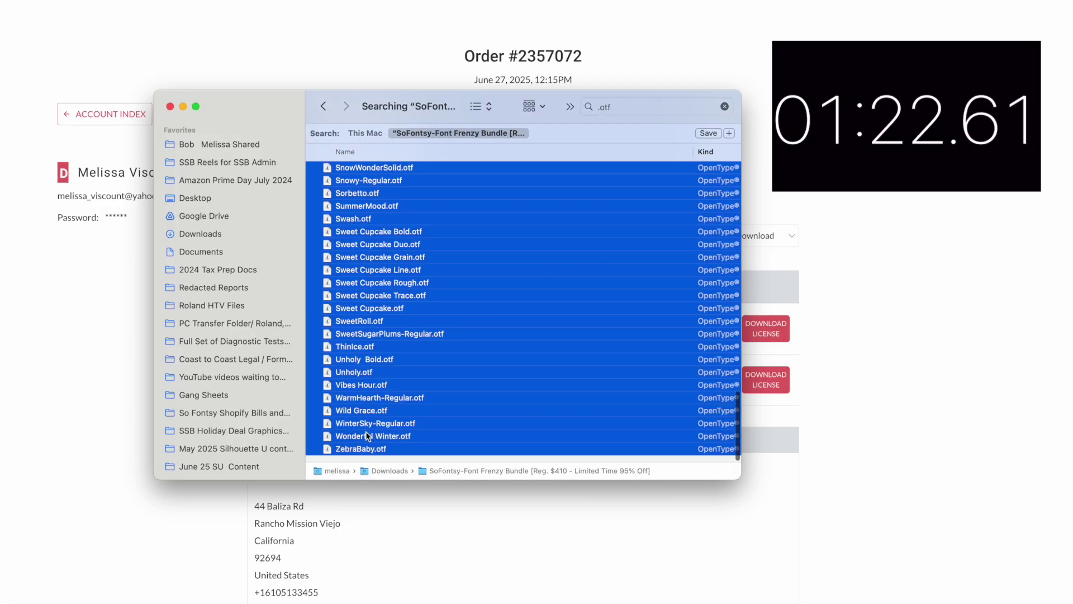
right_click(393, 282)
mouse_move(408, 316)
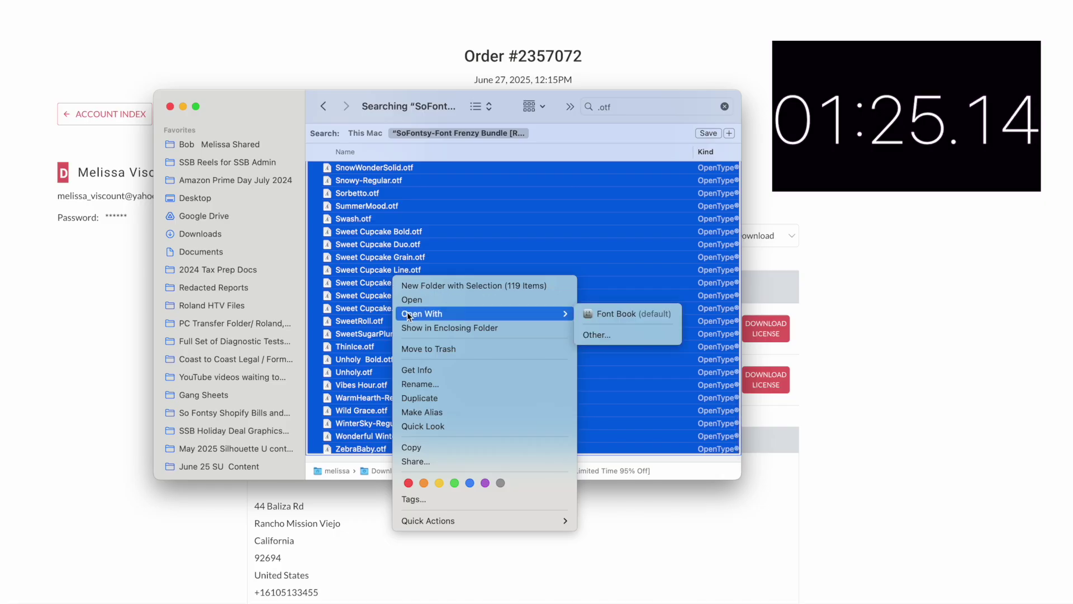
Open the selected fonts in Font Book and install All The Hearts through the BFC fonts.
left_click(606, 313)
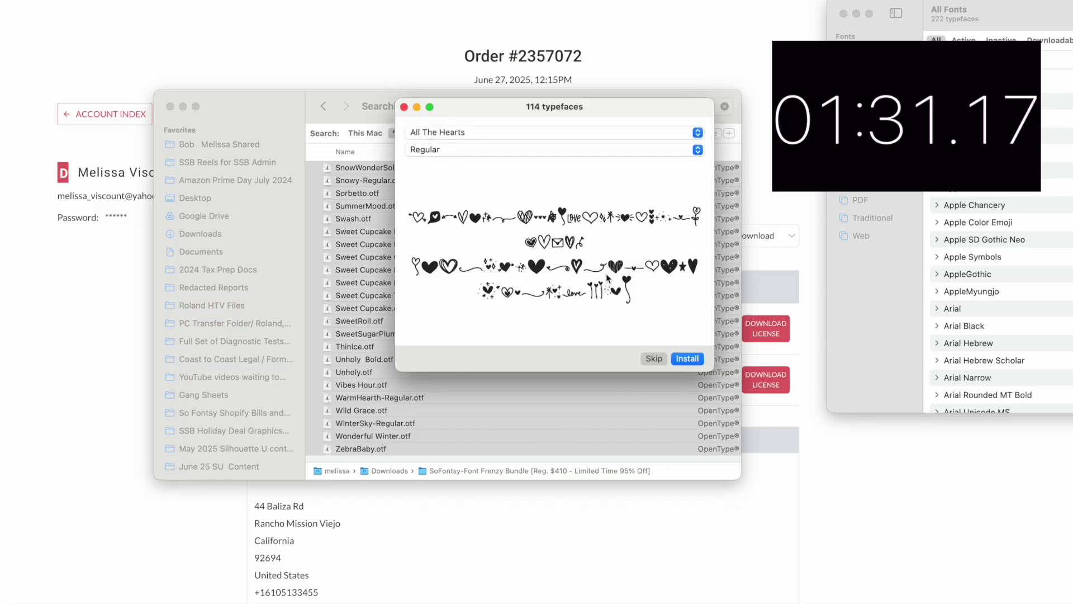
left_click(684, 359)
left_click(684, 359)
left_click(685, 361)
left_click(685, 362)
left_click(686, 361)
left_click(685, 361)
left_click(686, 362)
left_click(686, 362)
left_click(685, 363)
left_click(685, 362)
left_click(686, 362)
left_click(686, 362)
left_click(685, 362)
left_click(686, 362)
left_click(685, 363)
left_click(686, 363)
left_click(686, 364)
left_click(686, 363)
left_click(686, 363)
left_click(686, 364)
left_click(686, 364)
left_click(686, 363)
left_click(686, 364)
left_click(686, 363)
left_click(686, 363)
left_click(686, 363)
left_click(686, 364)
left_click(686, 363)
left_click(686, 363)
left_click(686, 364)
left_click(686, 363)
left_click(686, 363)
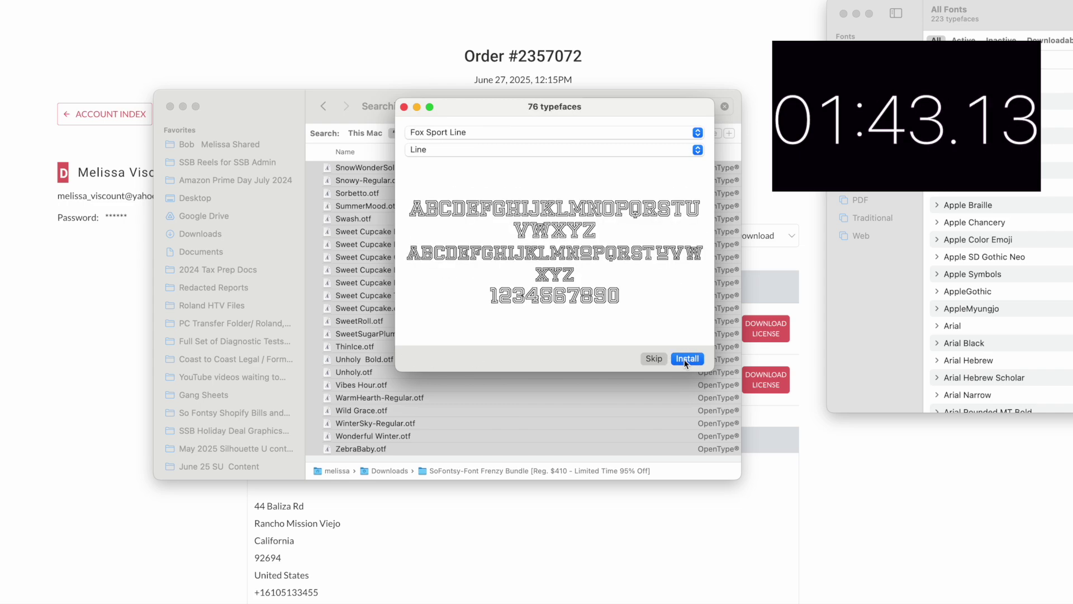
Install the remaining fonts, from Fox Sport Line through Zebra Baby.
left_click(686, 361)
left_click(686, 361)
left_click(686, 361)
left_click(686, 360)
left_click(686, 360)
left_click(686, 361)
left_click(686, 361)
left_click(686, 360)
left_click(686, 360)
left_click(686, 360)
left_click(686, 361)
left_click(686, 360)
left_click(686, 361)
left_click(686, 360)
left_click(686, 361)
left_click(686, 361)
left_click(686, 360)
left_click(686, 361)
left_click(686, 361)
left_click(686, 361)
left_click(686, 360)
left_click(686, 359)
left_click(686, 359)
left_click(686, 359)
left_click(686, 360)
left_click(686, 359)
left_click(686, 359)
left_click(686, 359)
left_click(687, 359)
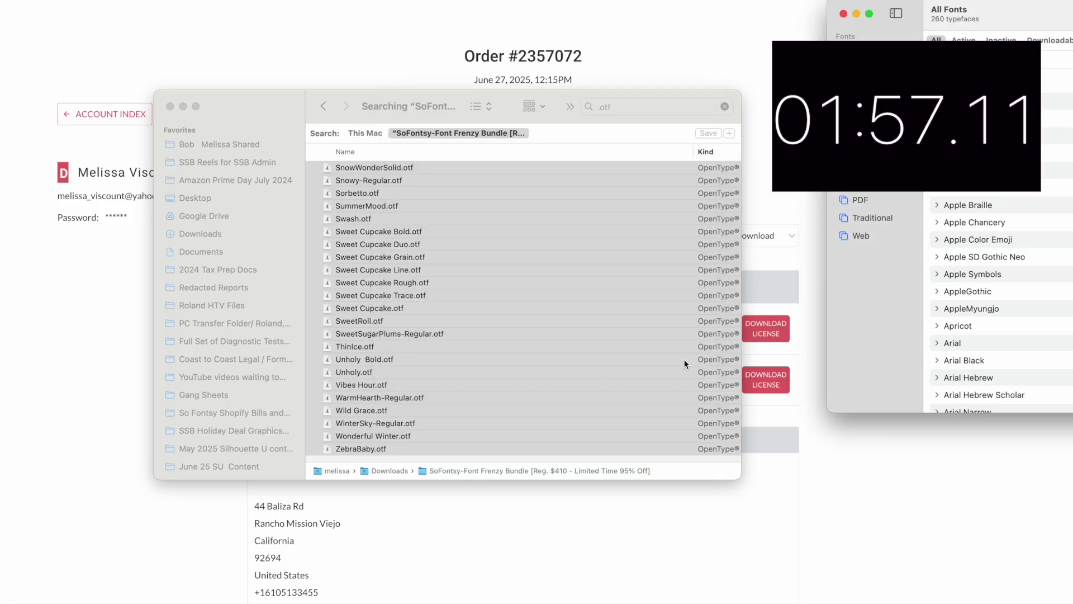
Find Zebra Baby in Font Book's All Fonts list, then reselect all Finder font results.
left_click_drag(1007, 16, 607, 65)
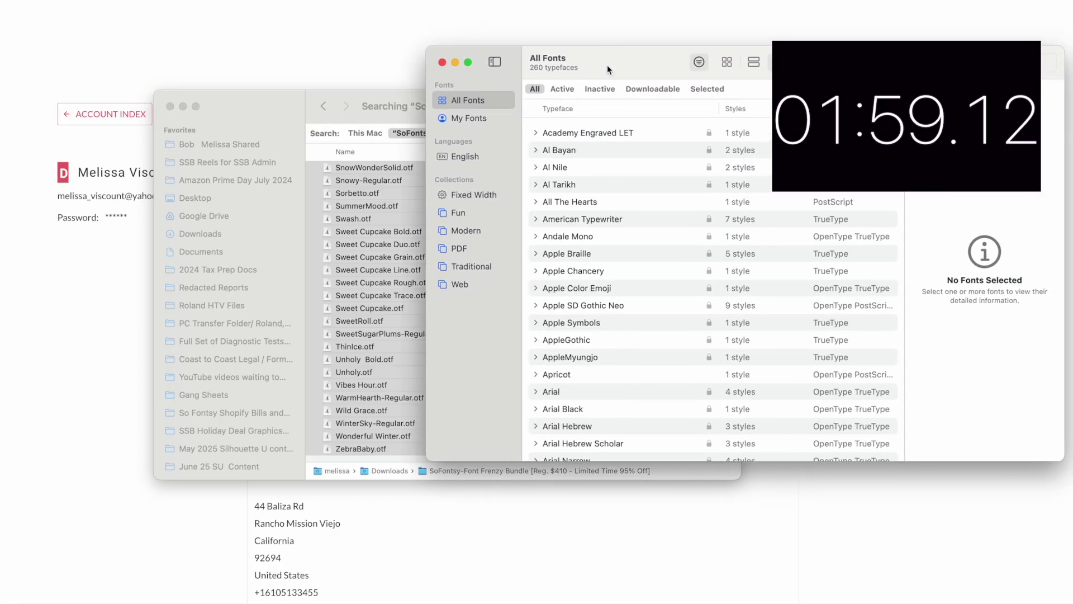
scroll(615, 226, "down", 20)
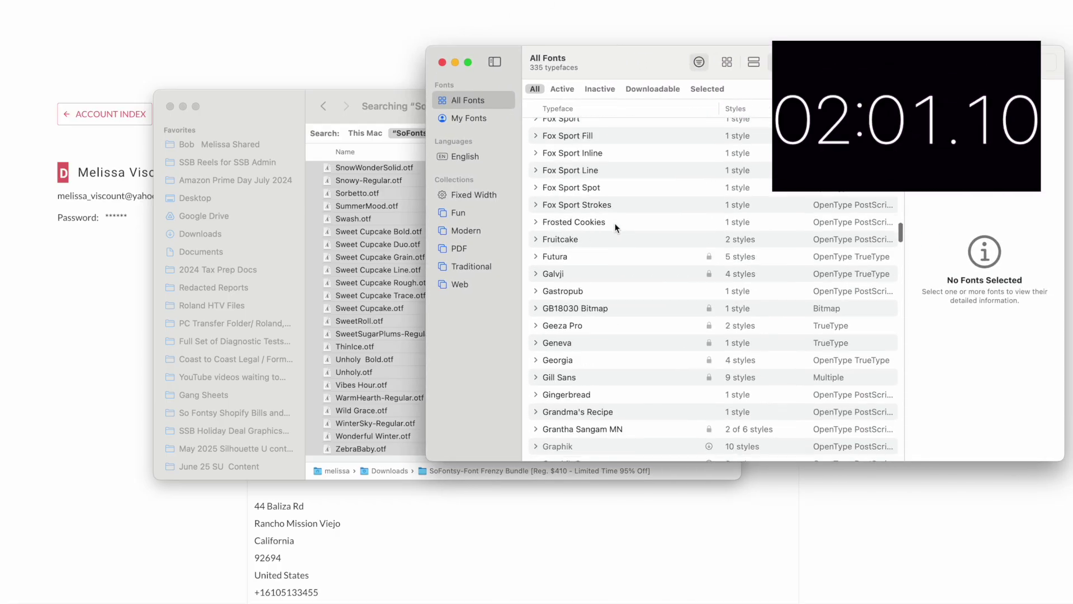
scroll(616, 227, "down", 15)
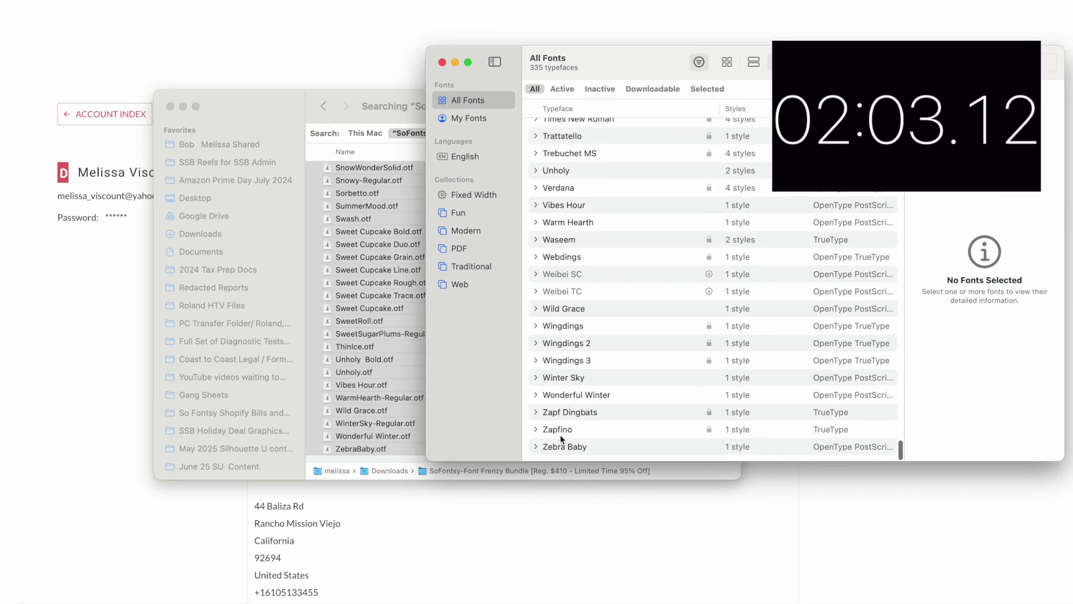
left_click(556, 448)
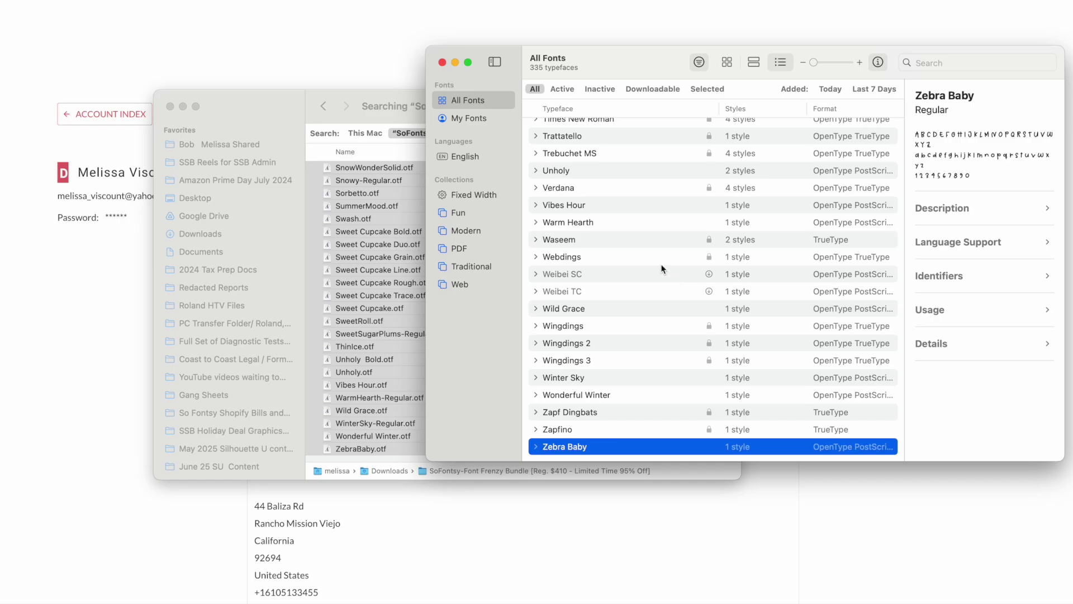
left_click(372, 180)
key("super+a")
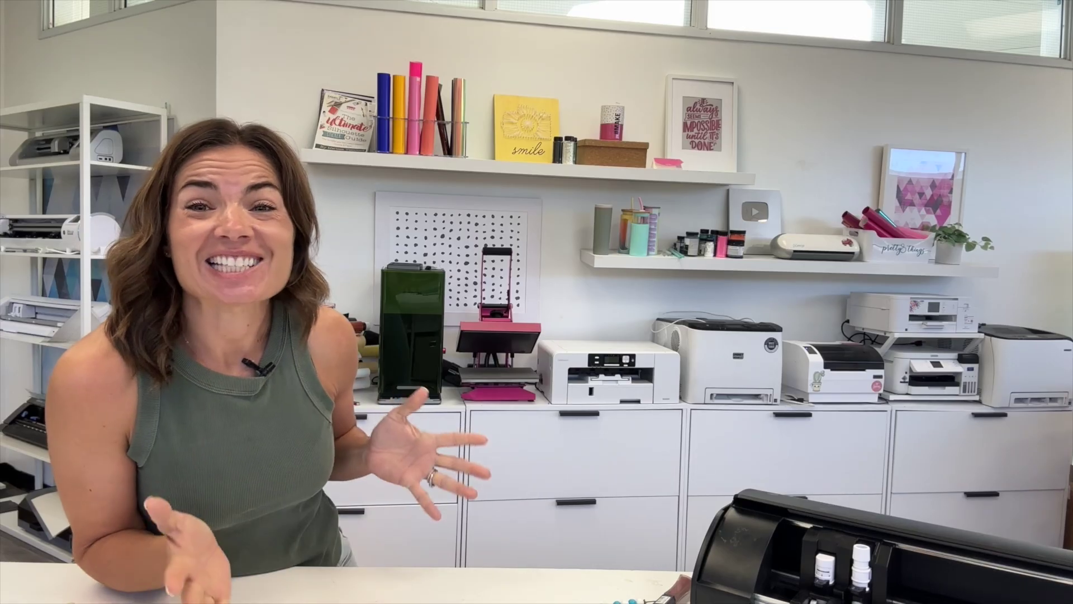